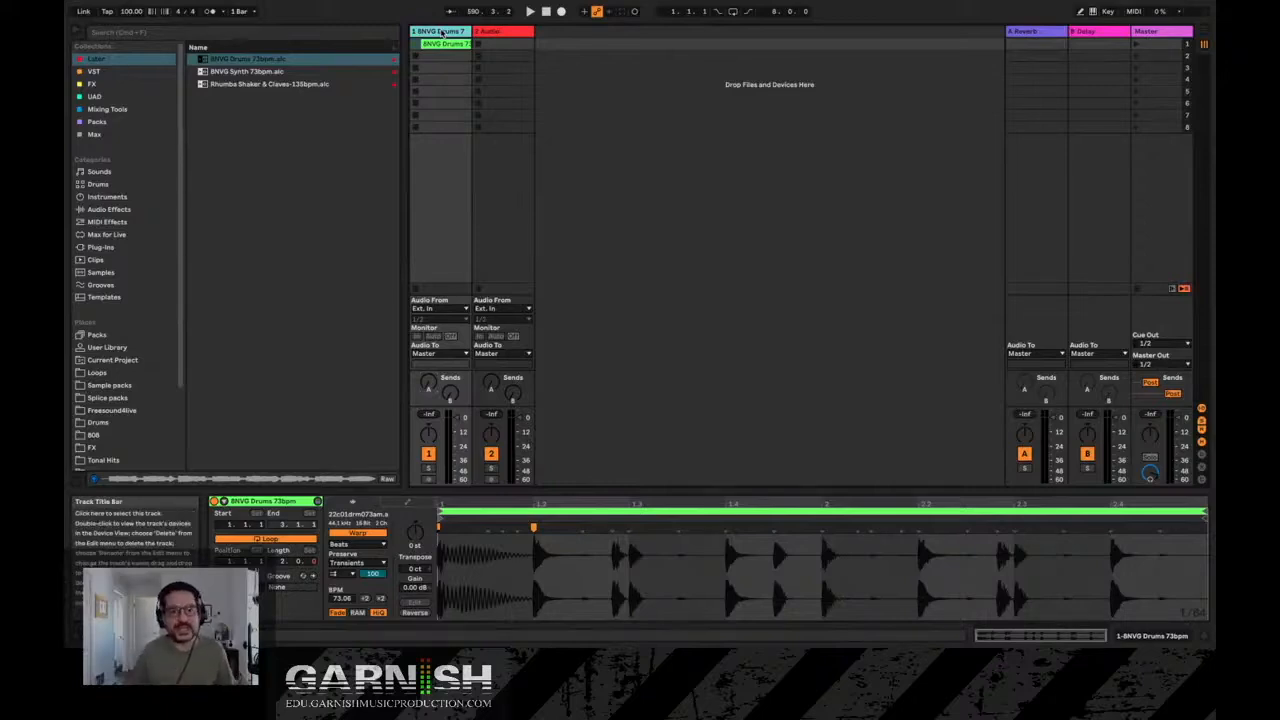
# Step: Widen the first track to fit its full name and display the 8NVG Drums 73bpm clip's sample details
pyautogui.moveTo(471, 32); pyautogui.dragTo(496, 32)
pyautogui.click(476, 46)
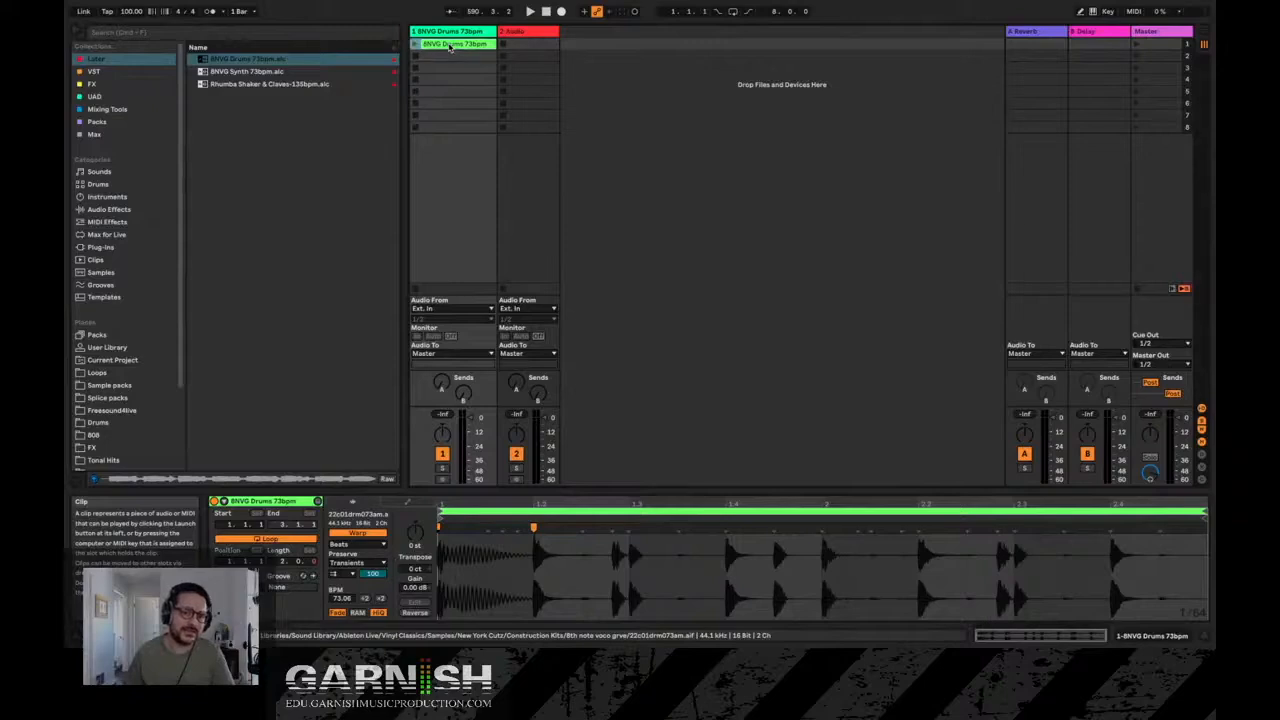
pyautogui.hotkey('shift', 'Tab')
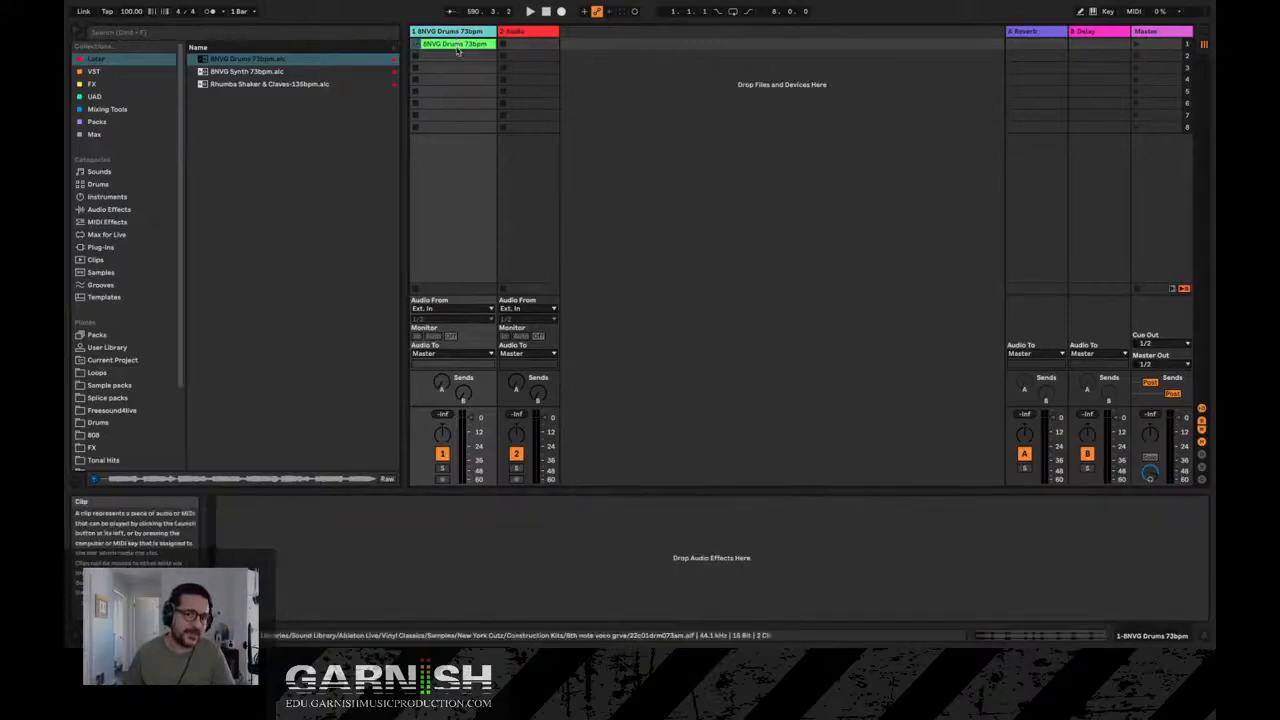
pyautogui.click(457, 48)
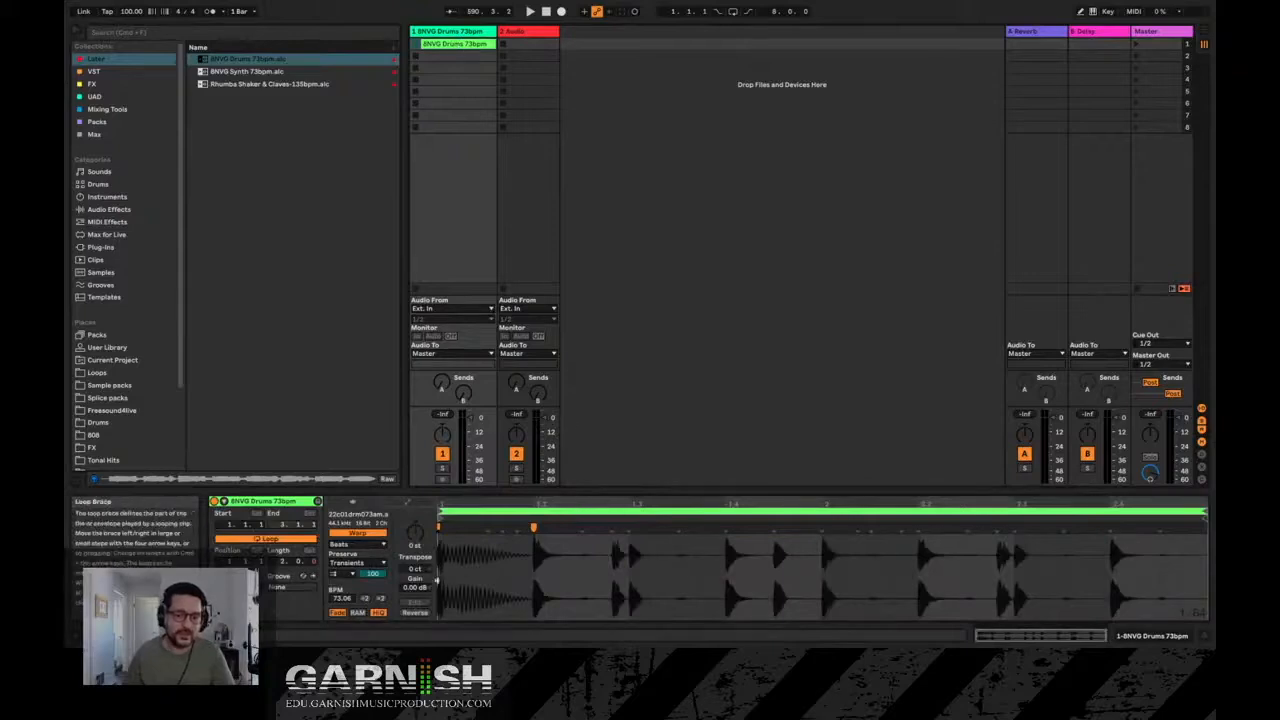
# Step: Examine the drums clip's waveform in an enlarged sample editor while playing it, and restore the editor to its original height
pyautogui.moveTo(698, 491); pyautogui.dragTo(703, 269)
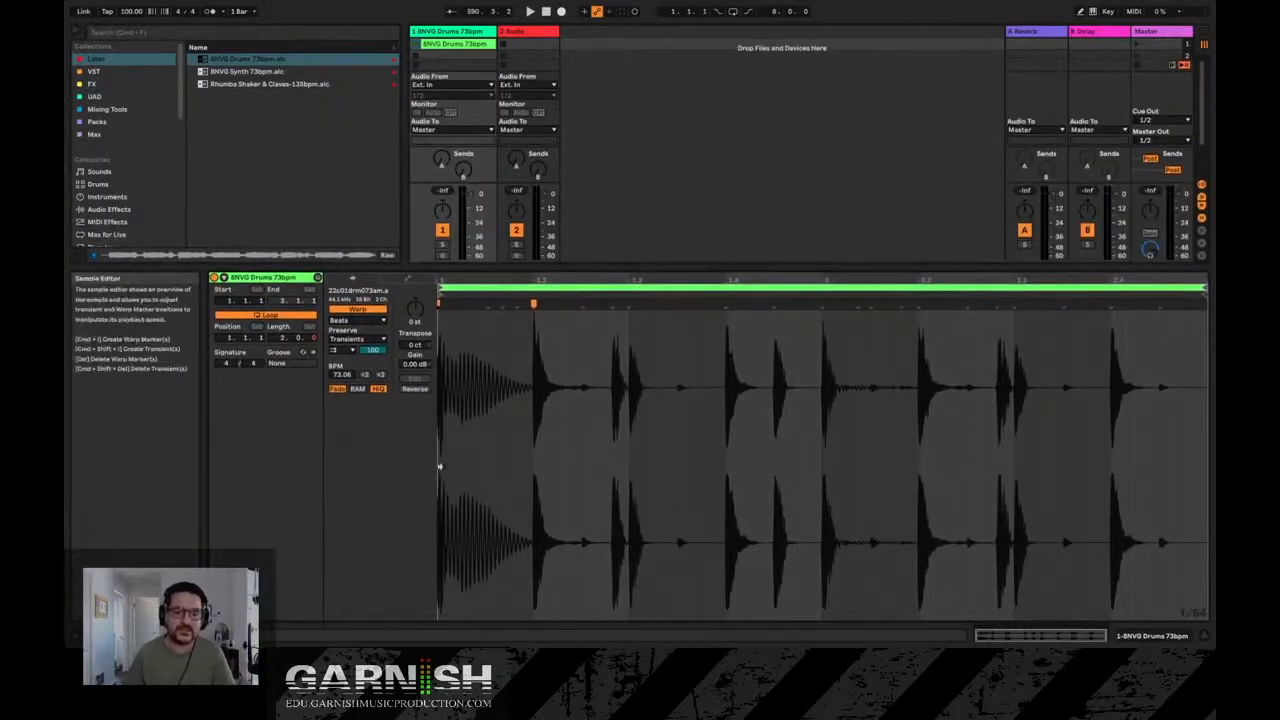
pyautogui.click(823, 460)
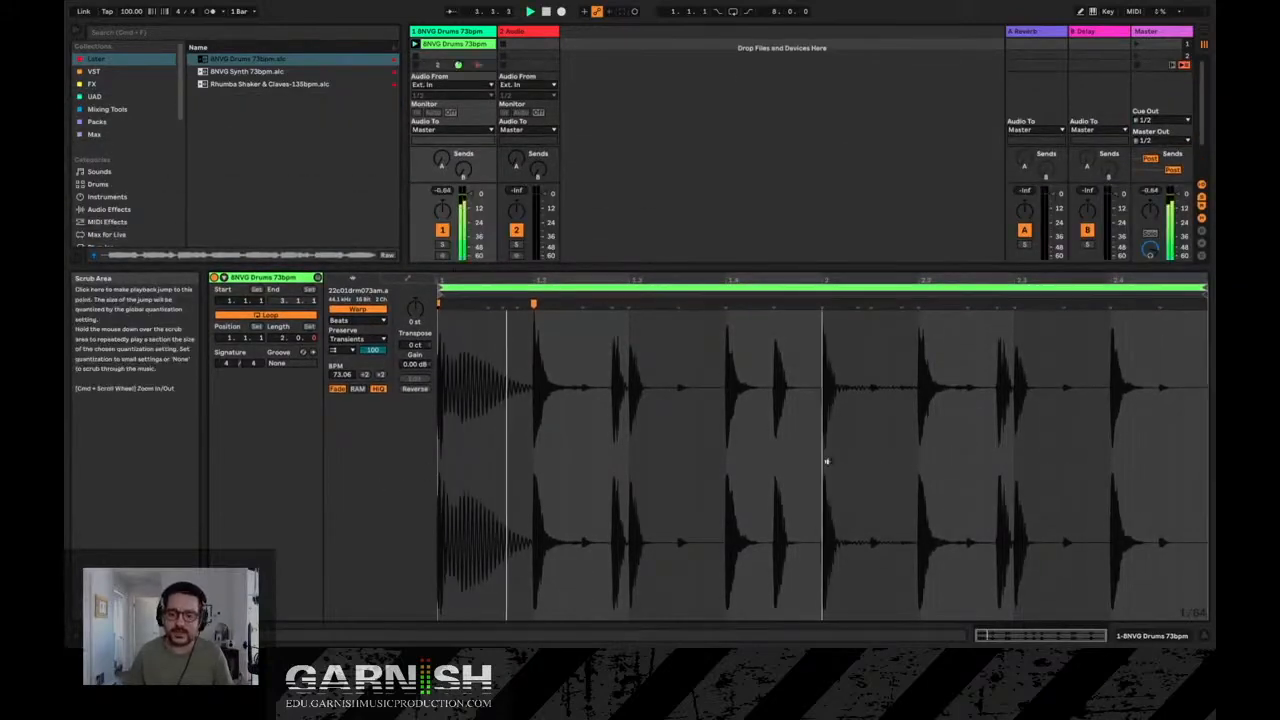
pyautogui.moveTo(1162, 466); pyautogui.dragTo(434, 484)
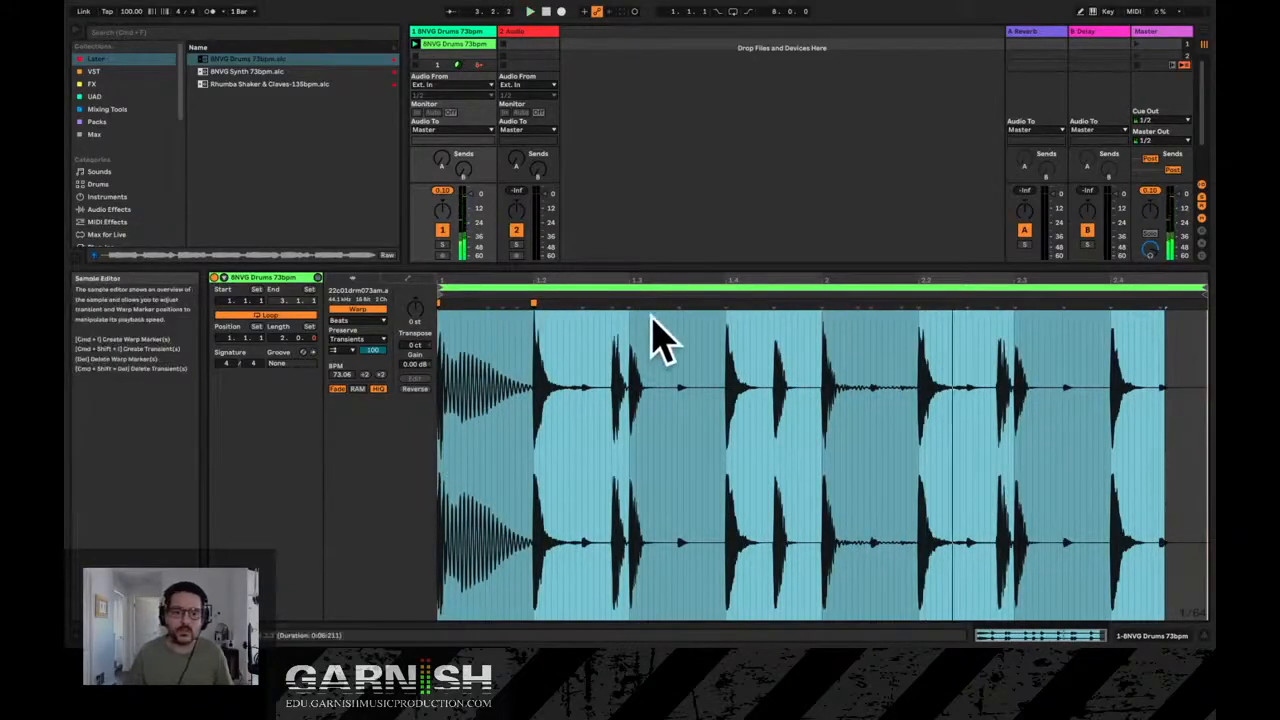
pyautogui.moveTo(642, 266); pyautogui.dragTo(642, 490)
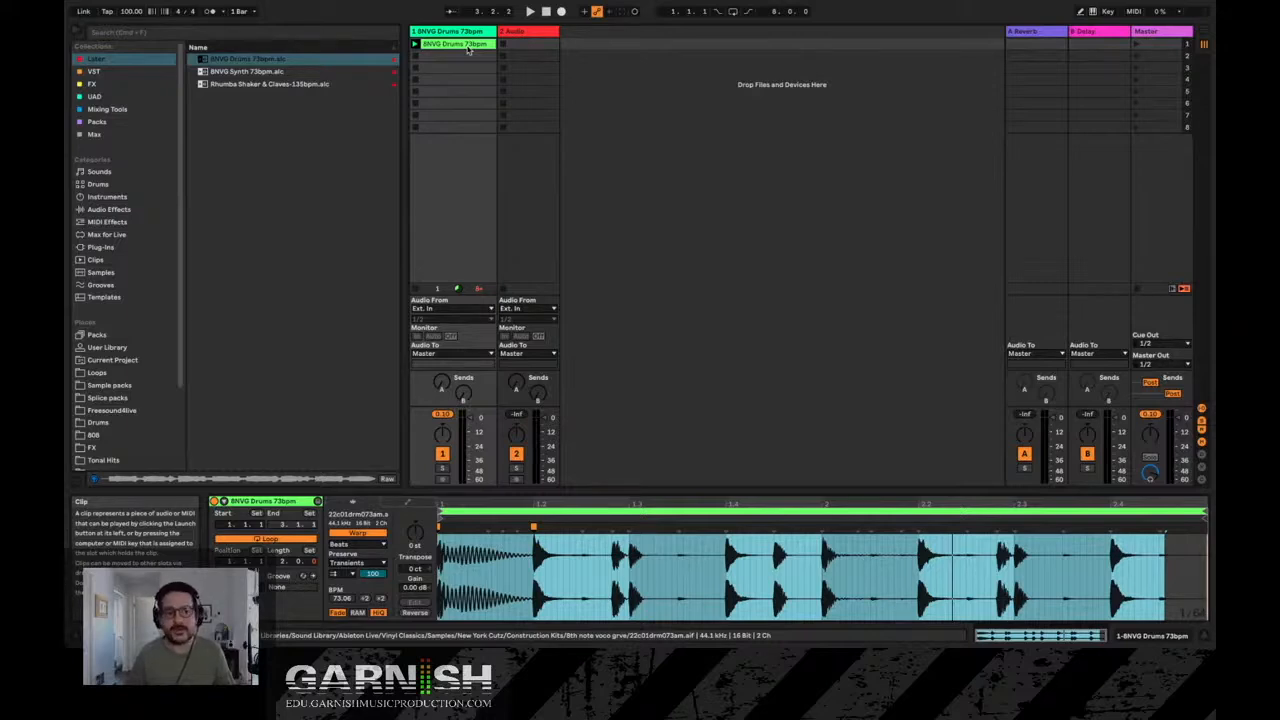
# Step: Launch the drums clip, stop it from an empty slot in its track, and start it playing again
pyautogui.click(415, 45)
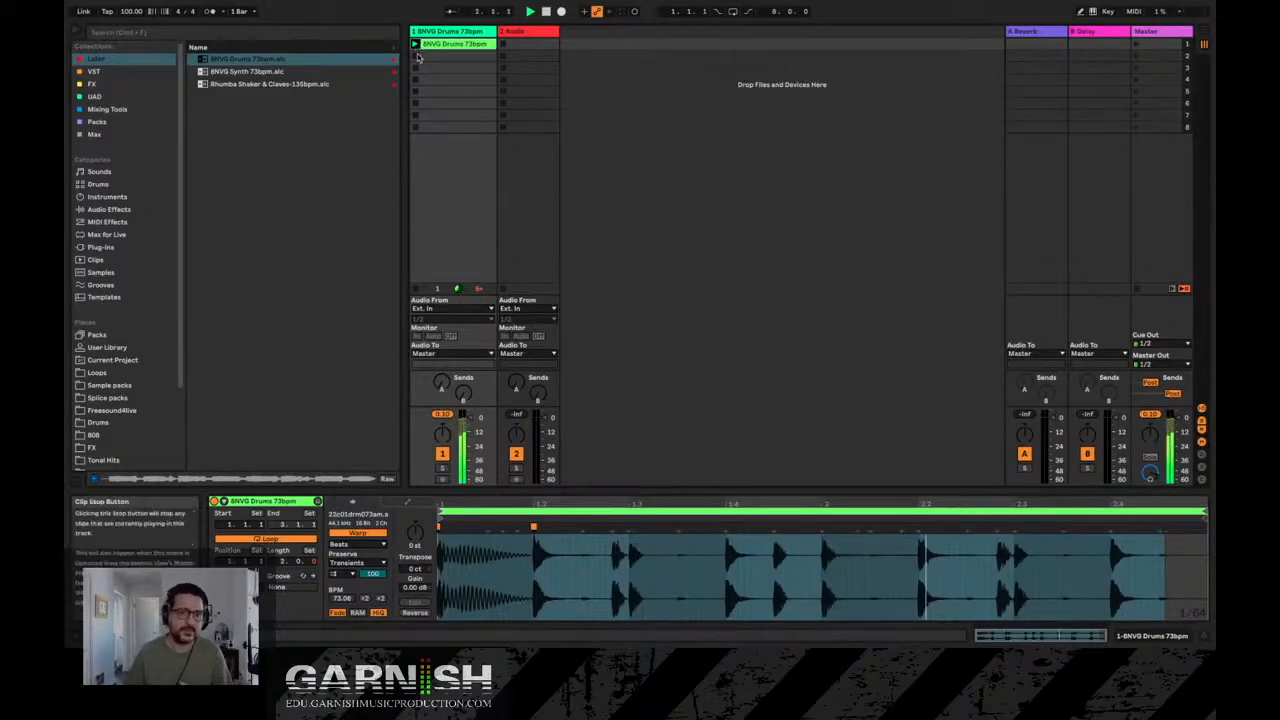
pyautogui.click(417, 59)
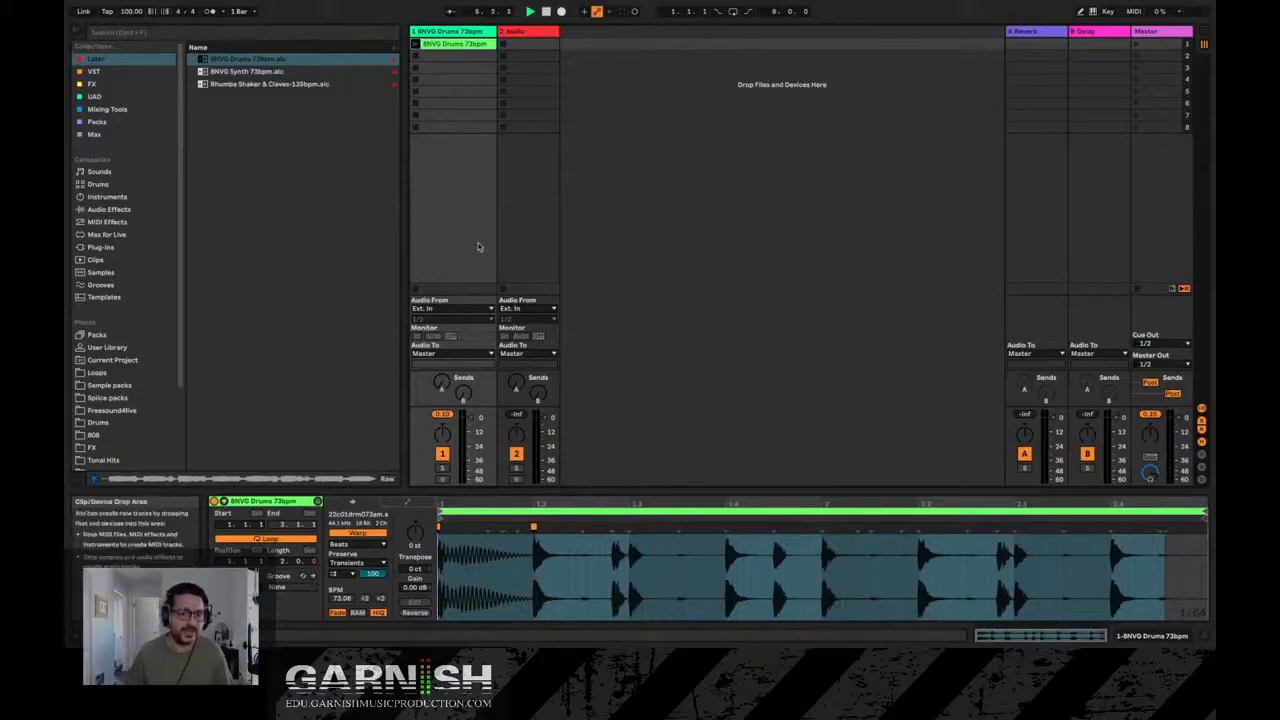
pyautogui.press('space')
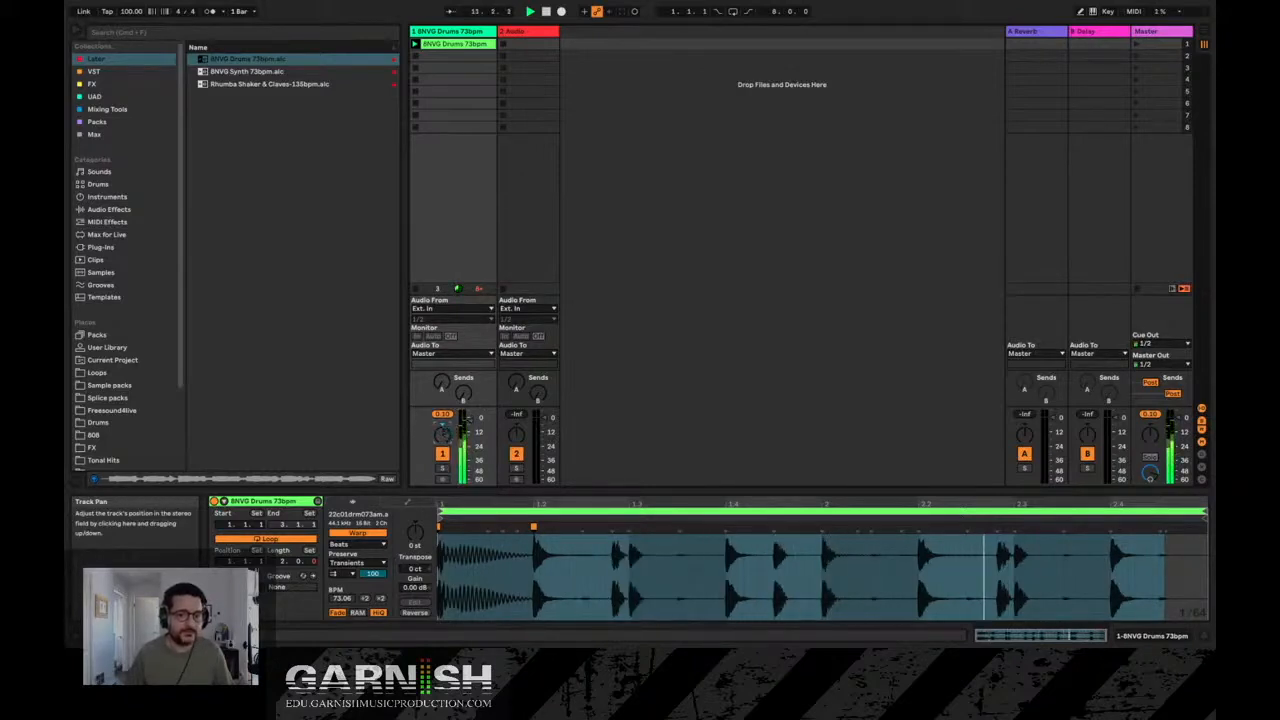
# Step: Briefly mute the drums track during playback and try out its Reverb and Delay sends
pyautogui.click(444, 455)
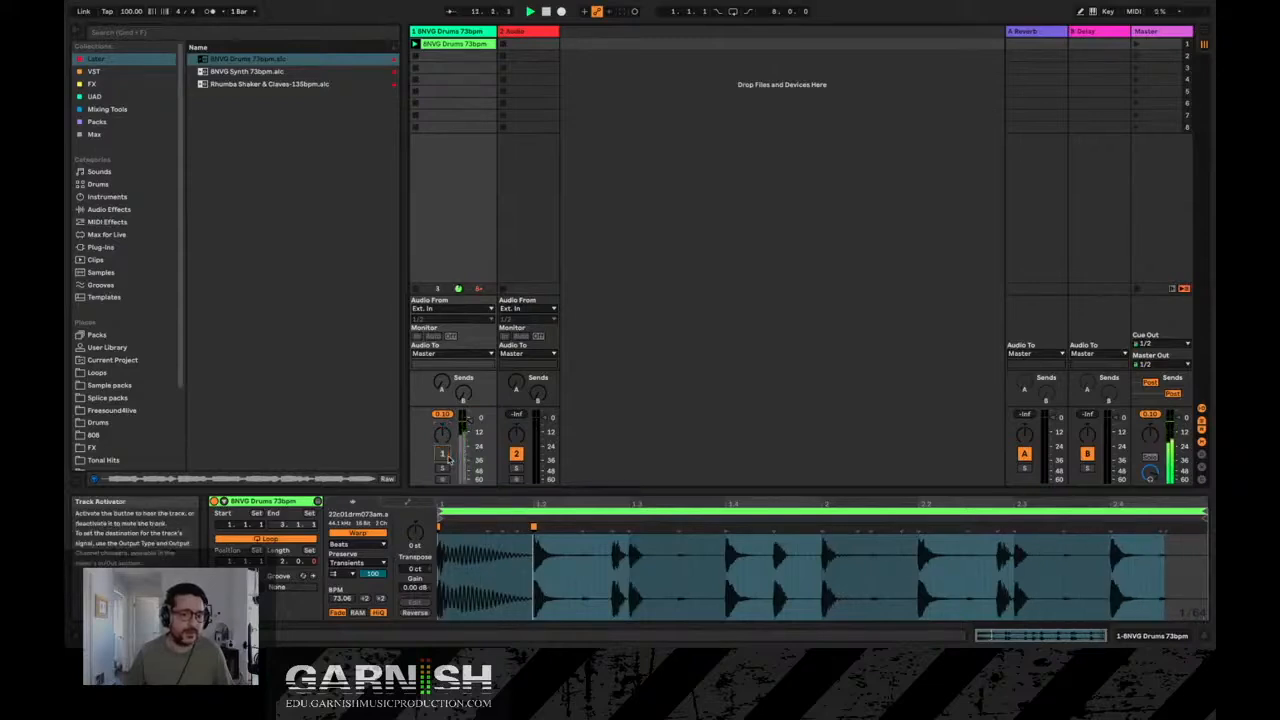
pyautogui.click(443, 455)
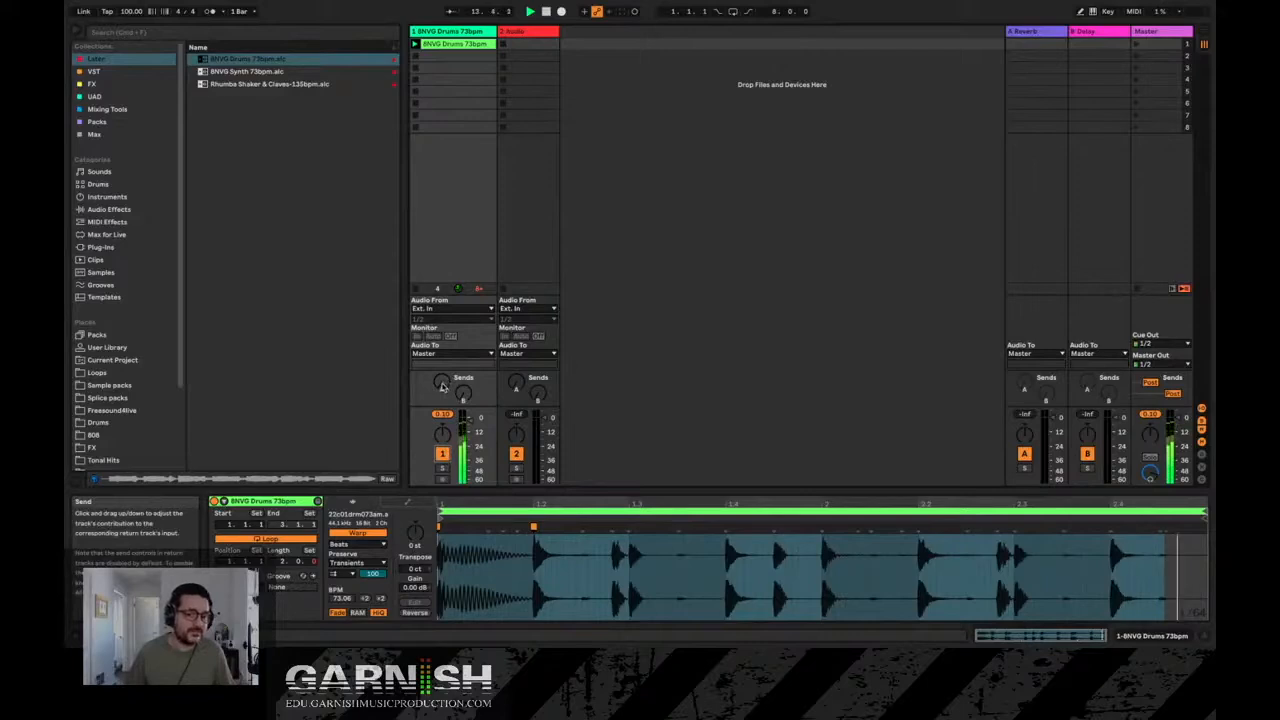
pyautogui.moveTo(442, 387); pyautogui.dragTo(442, 365)
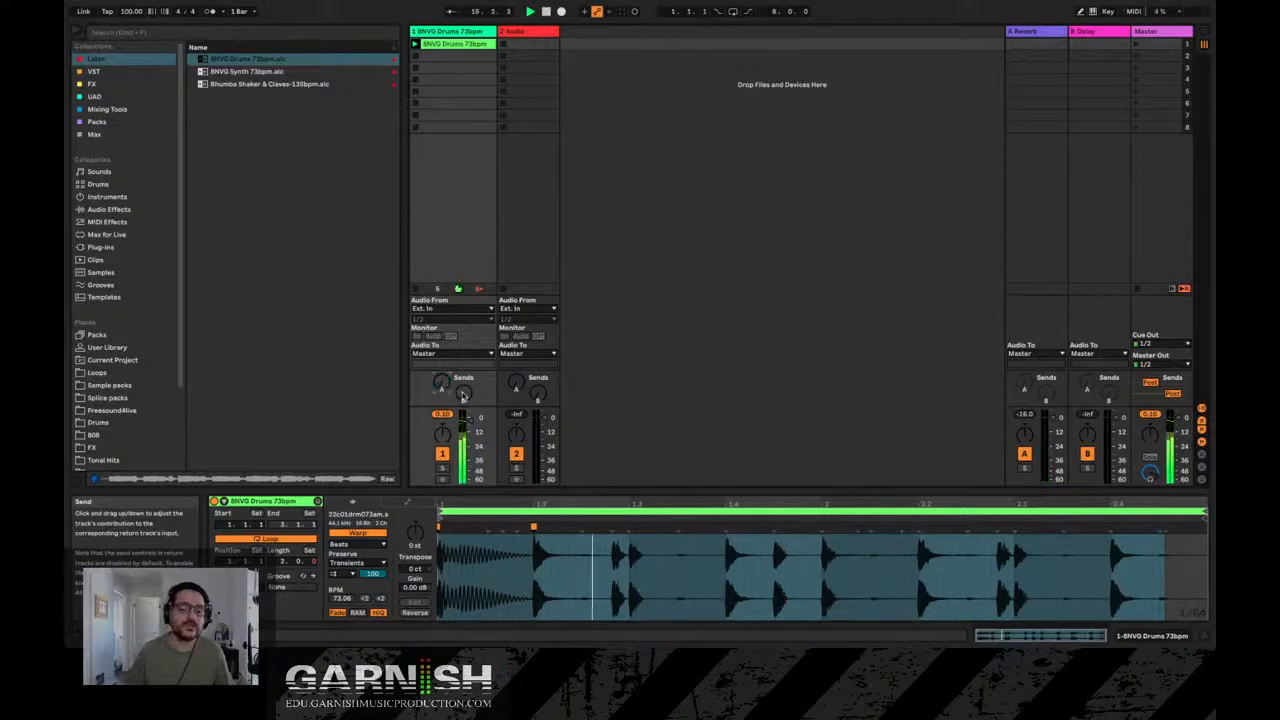
pyautogui.moveTo(463, 393); pyautogui.dragTo(463, 365)
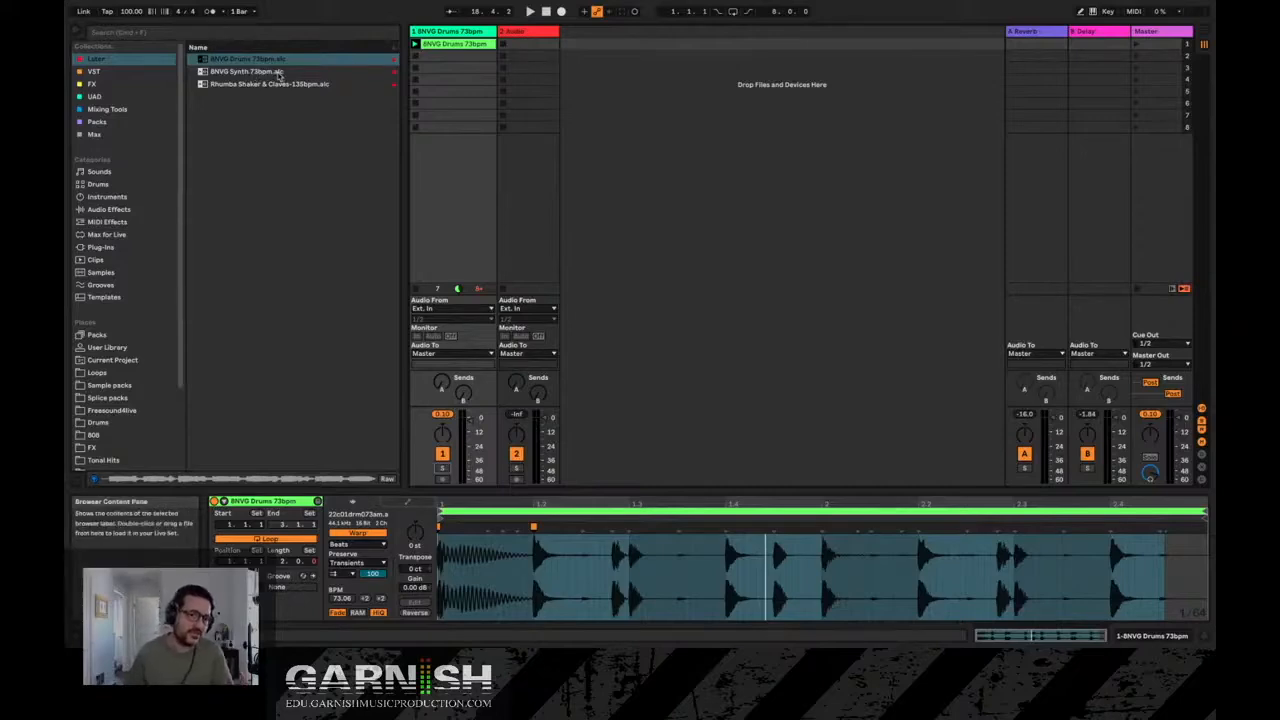
# Step: Preview 8NVG Synth 73bpm.alc and load it into the first clip slot of the second track, widened to fit the name
pyautogui.click(277, 73)
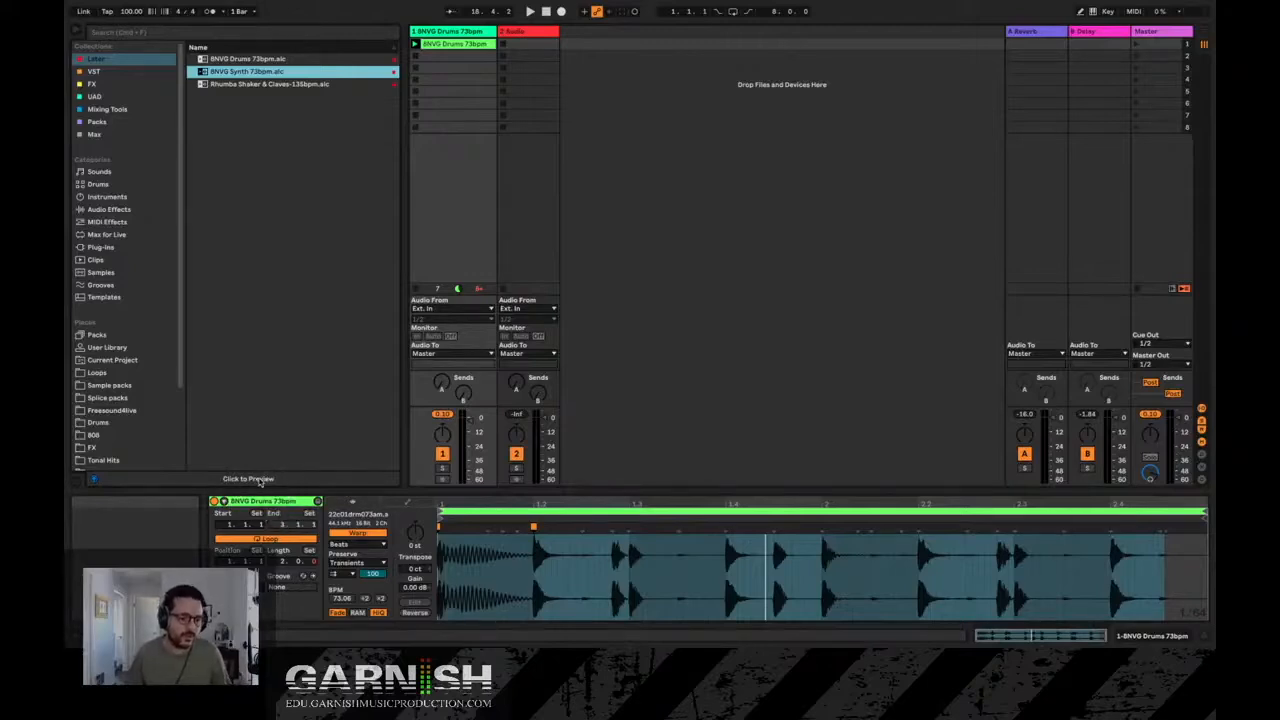
pyautogui.click(251, 480)
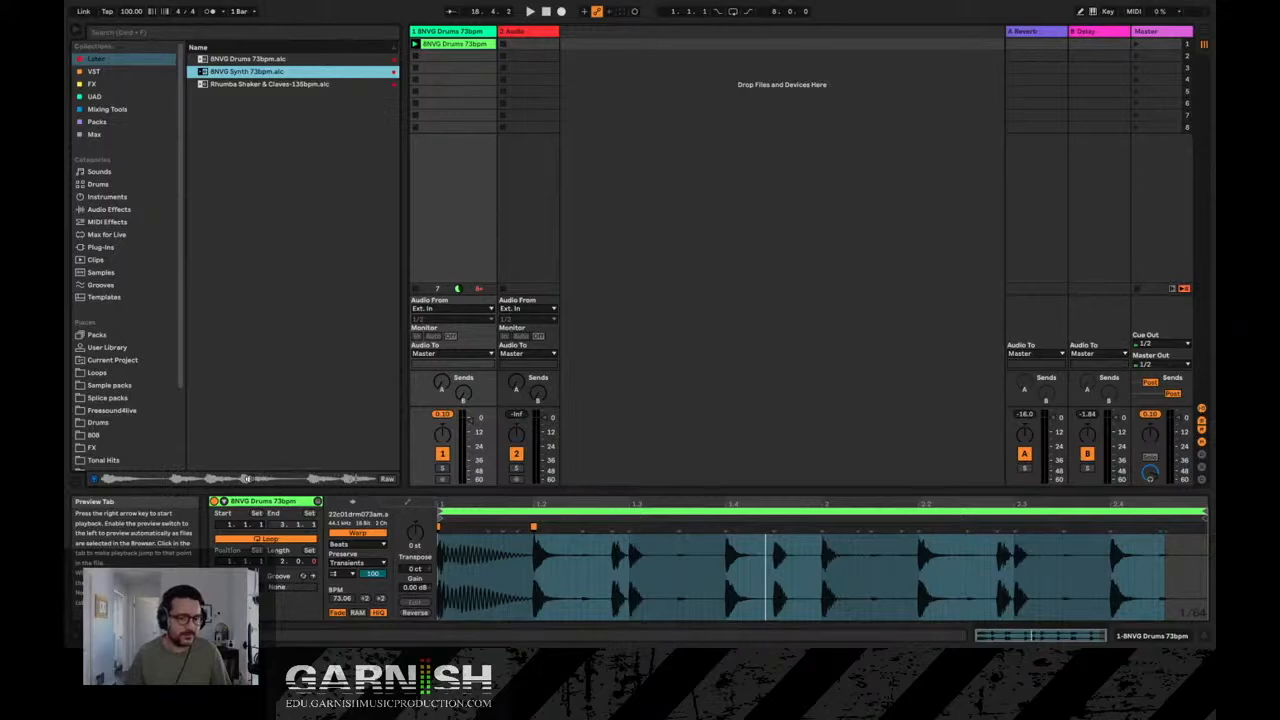
pyautogui.click(100, 481)
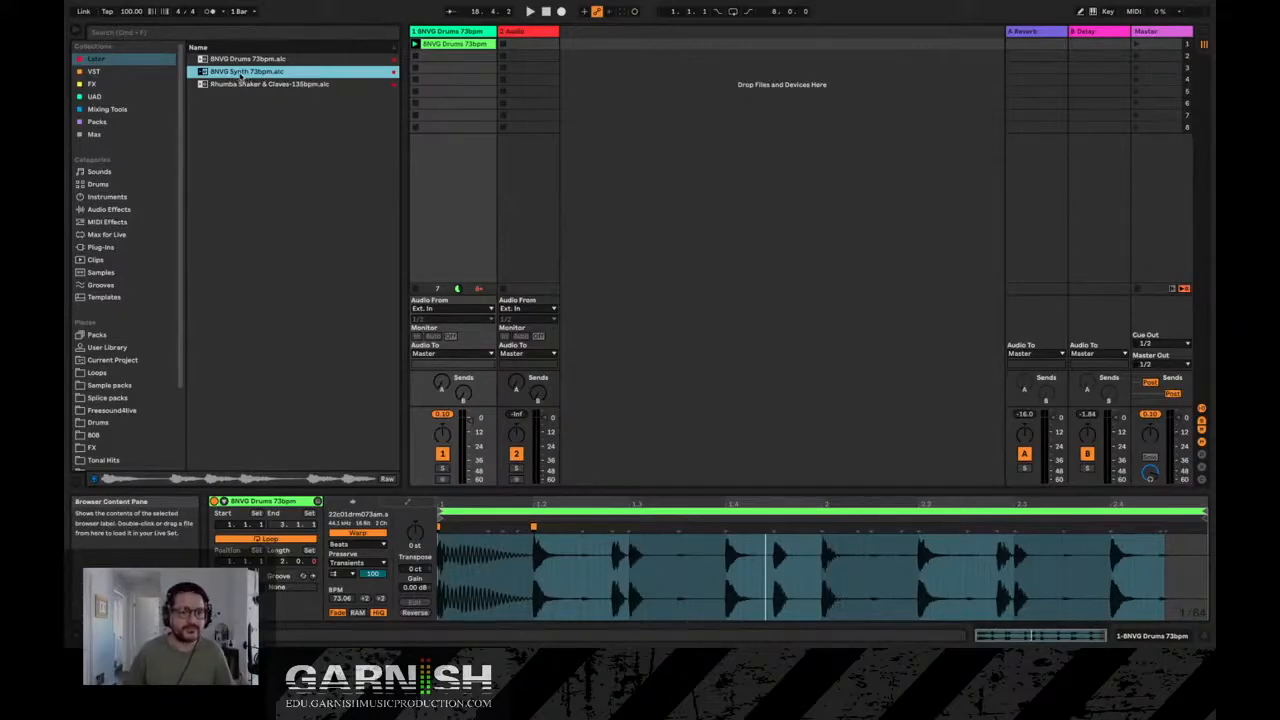
pyautogui.moveTo(240, 75); pyautogui.dragTo(524, 47)
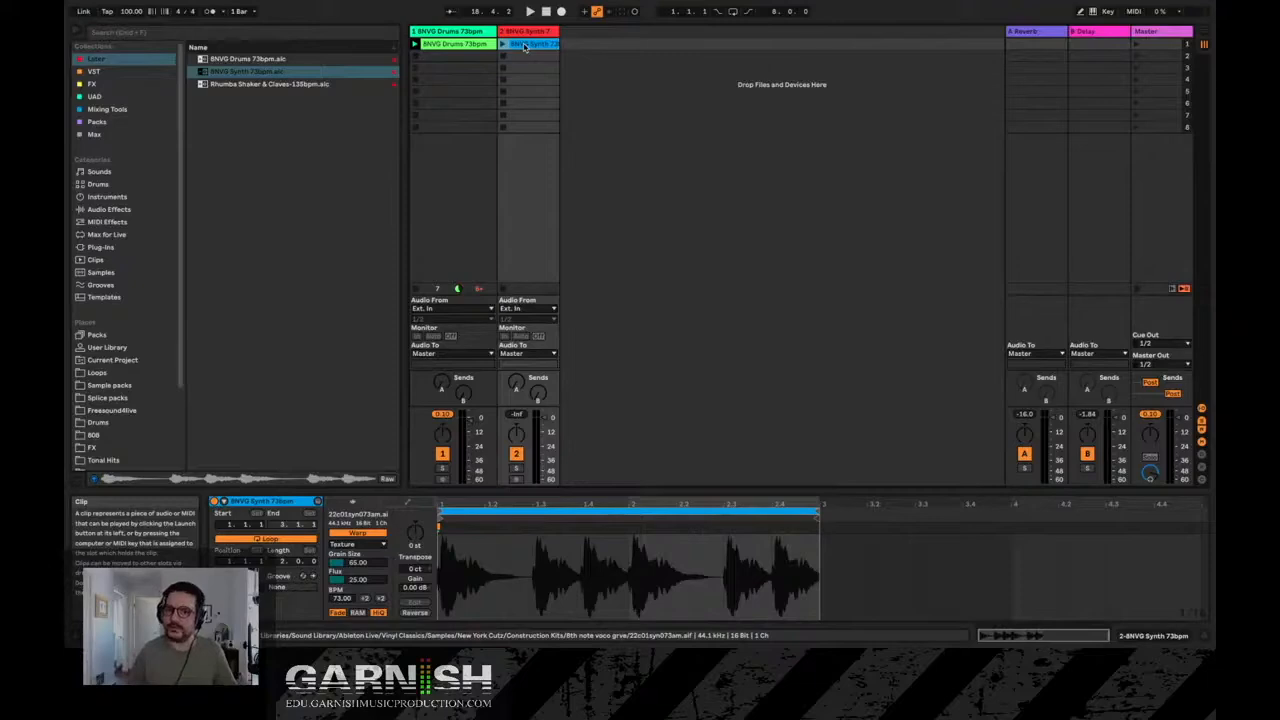
pyautogui.moveTo(558, 31); pyautogui.dragTo(594, 31)
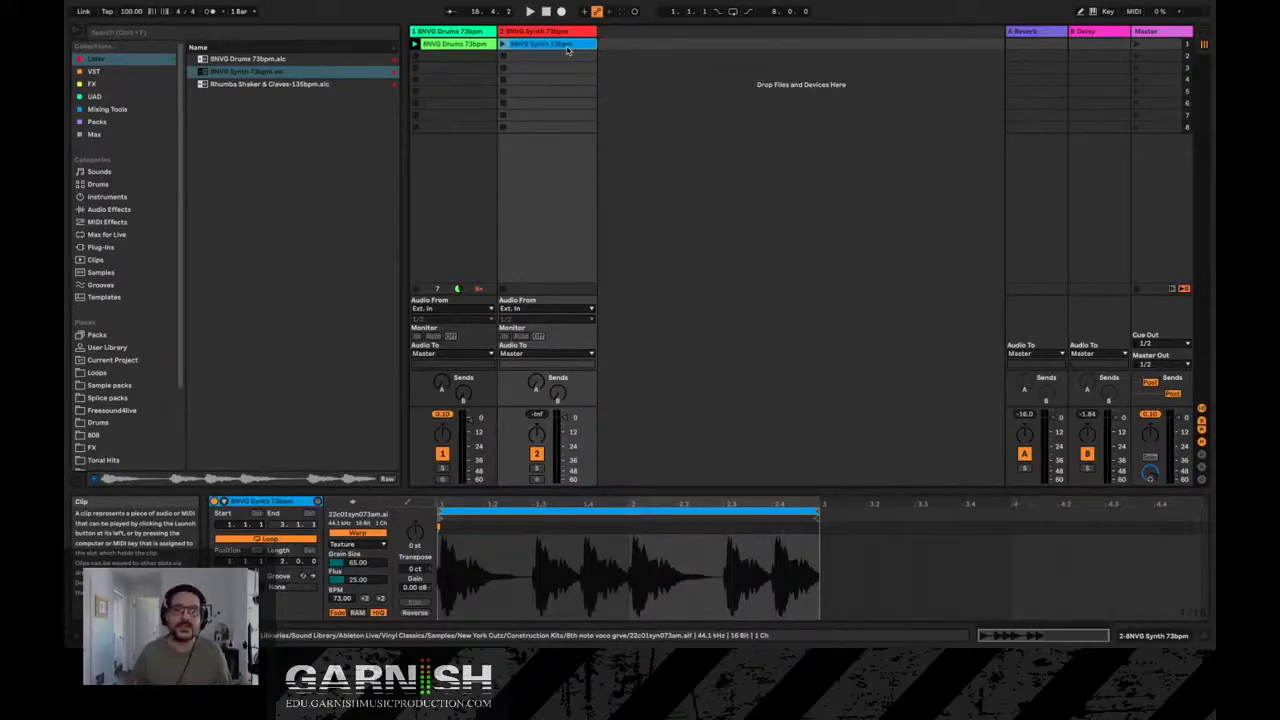
# Step: Play the drums and synth clips individually, and launch them together as scene 1
pyautogui.click(415, 47)
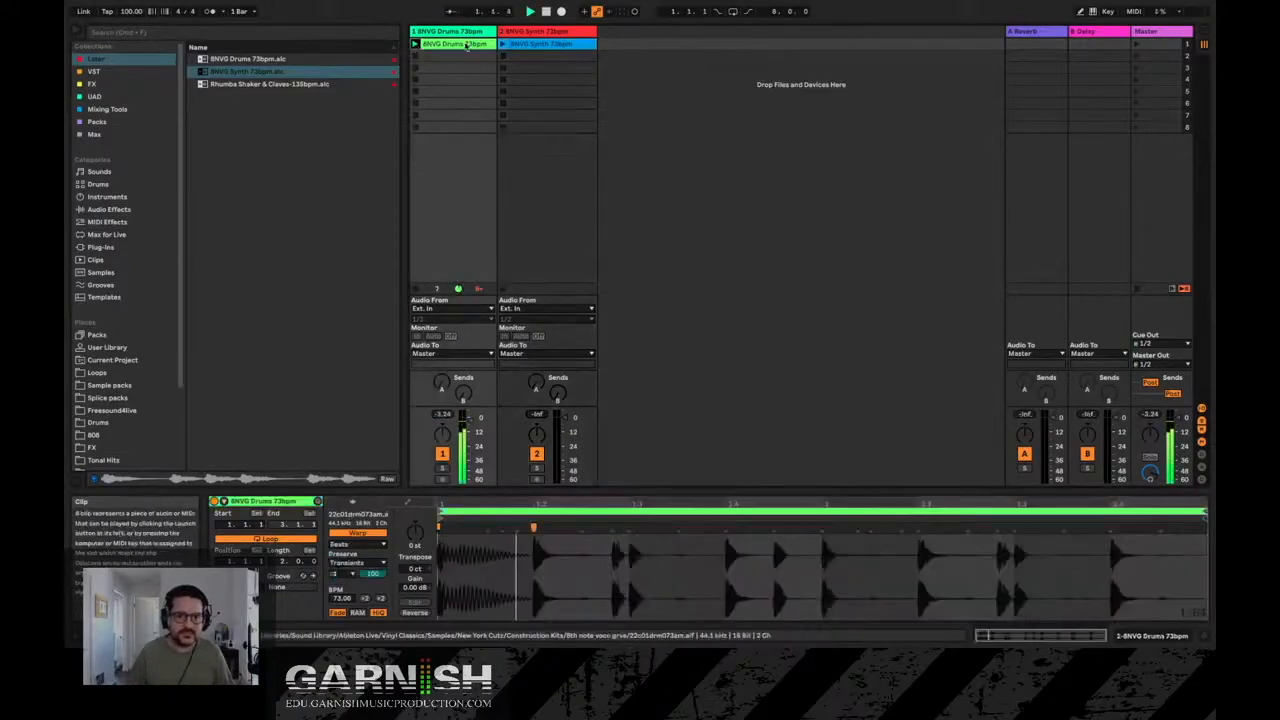
pyautogui.click(502, 45)
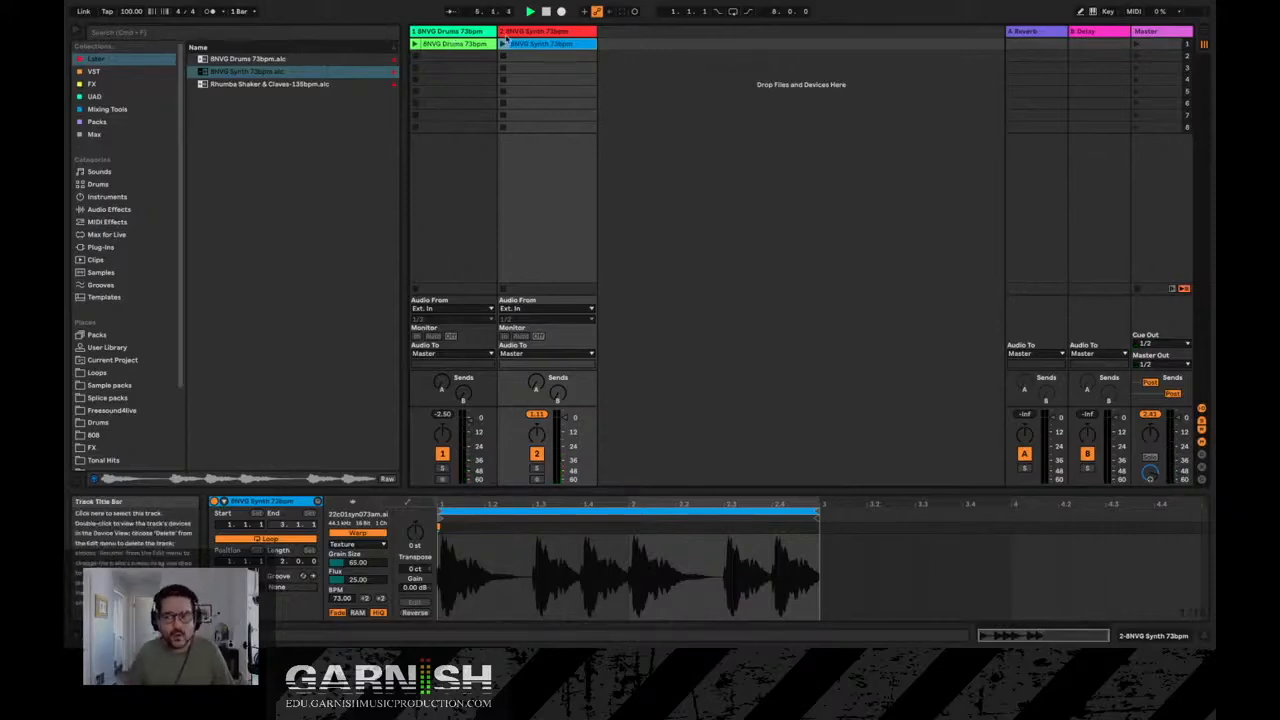
pyautogui.click(1155, 46)
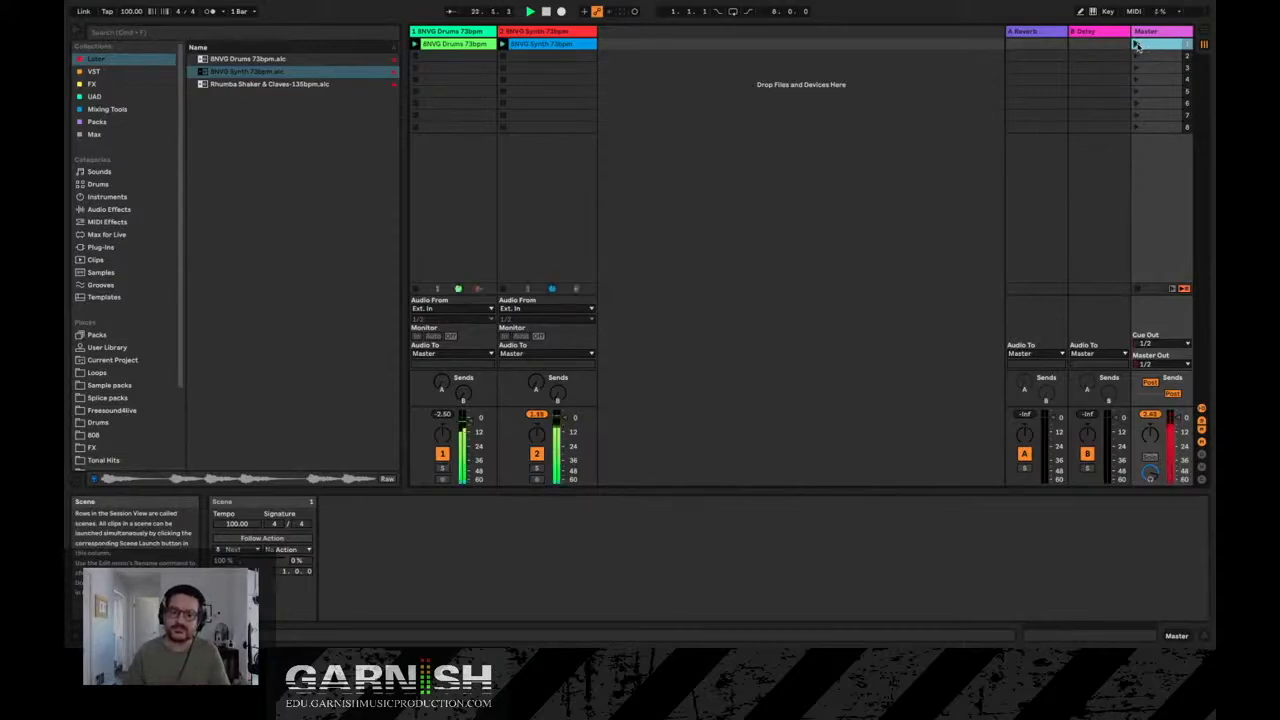
# Step: Lower the synth track's volume and raise its Delay send while listening to the track in solo
pyautogui.moveTo(565, 421); pyautogui.dragTo(565, 423)
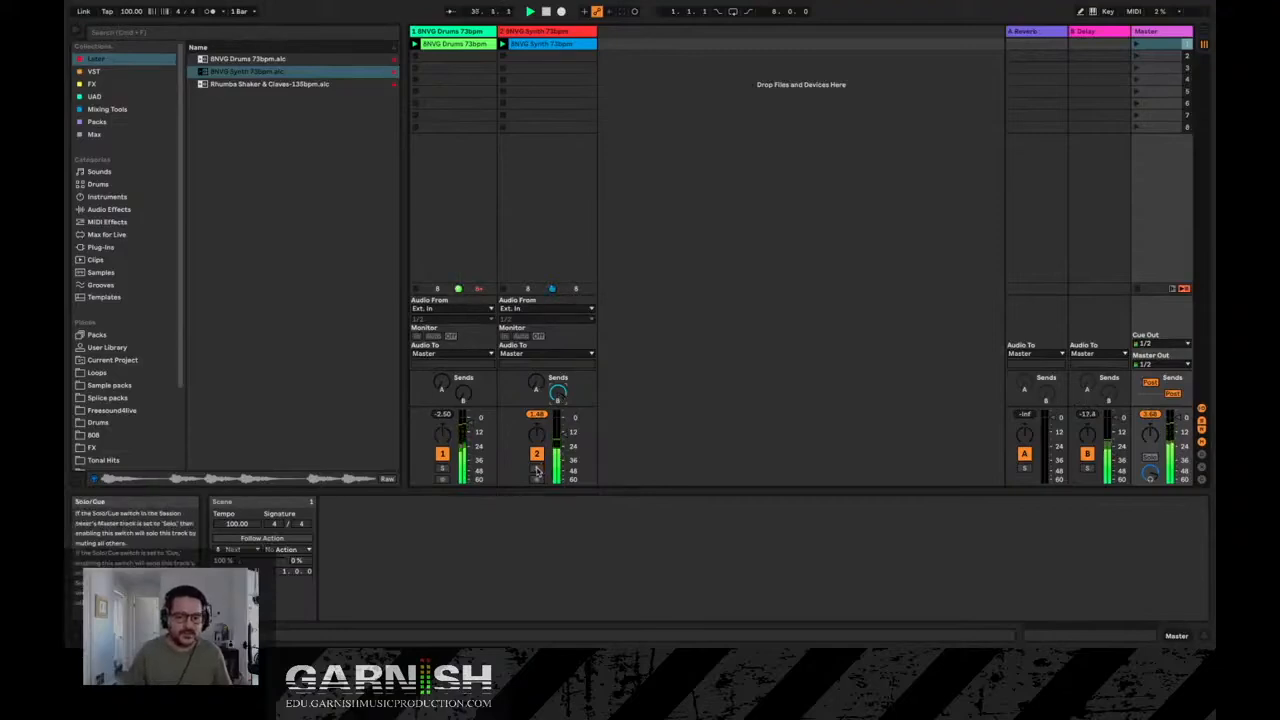
pyautogui.click(537, 470)
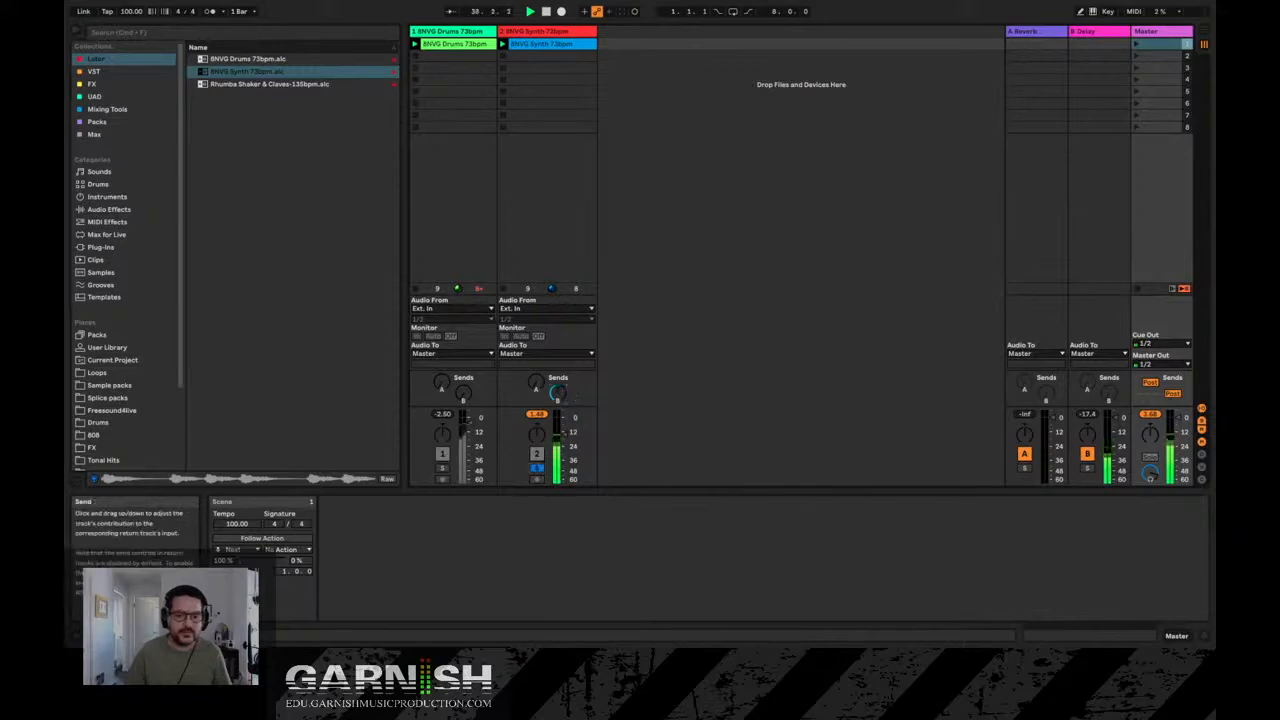
pyautogui.click(558, 394)
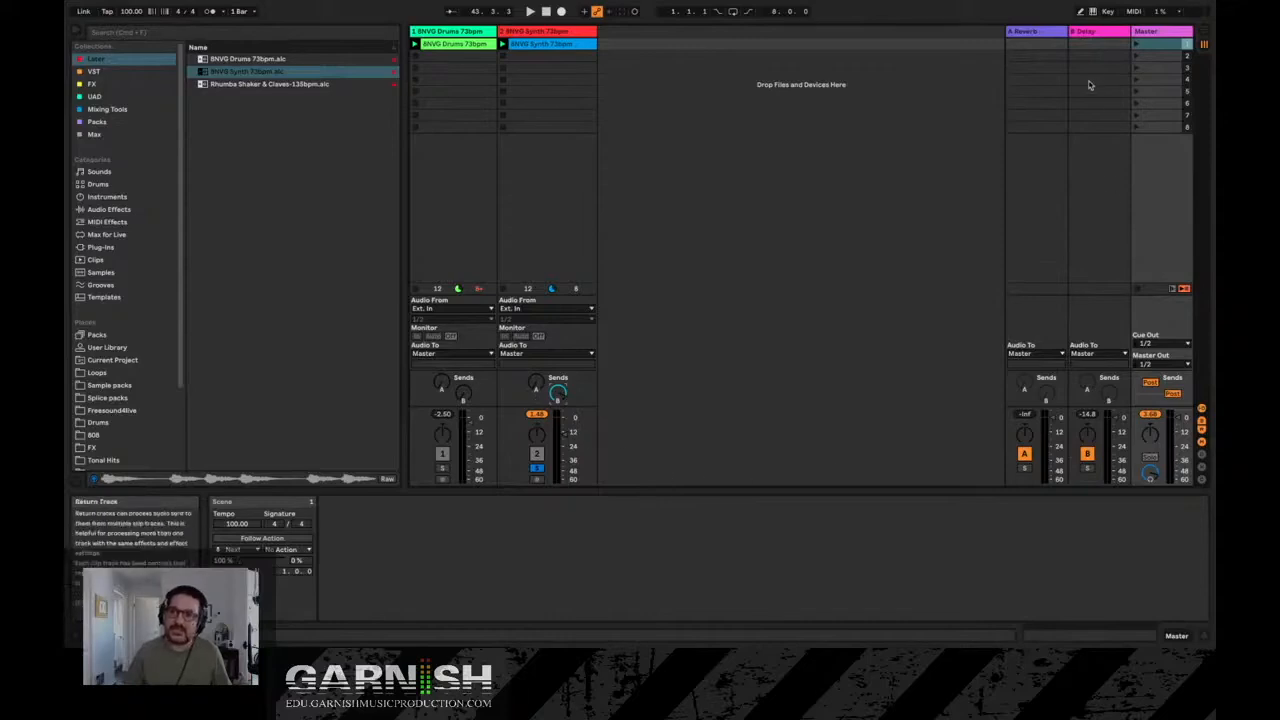
# Step: Display the Delay effect on return track B and take the synth track out of solo
pyautogui.click(1088, 32)
pyautogui.doubleClick(1088, 32)
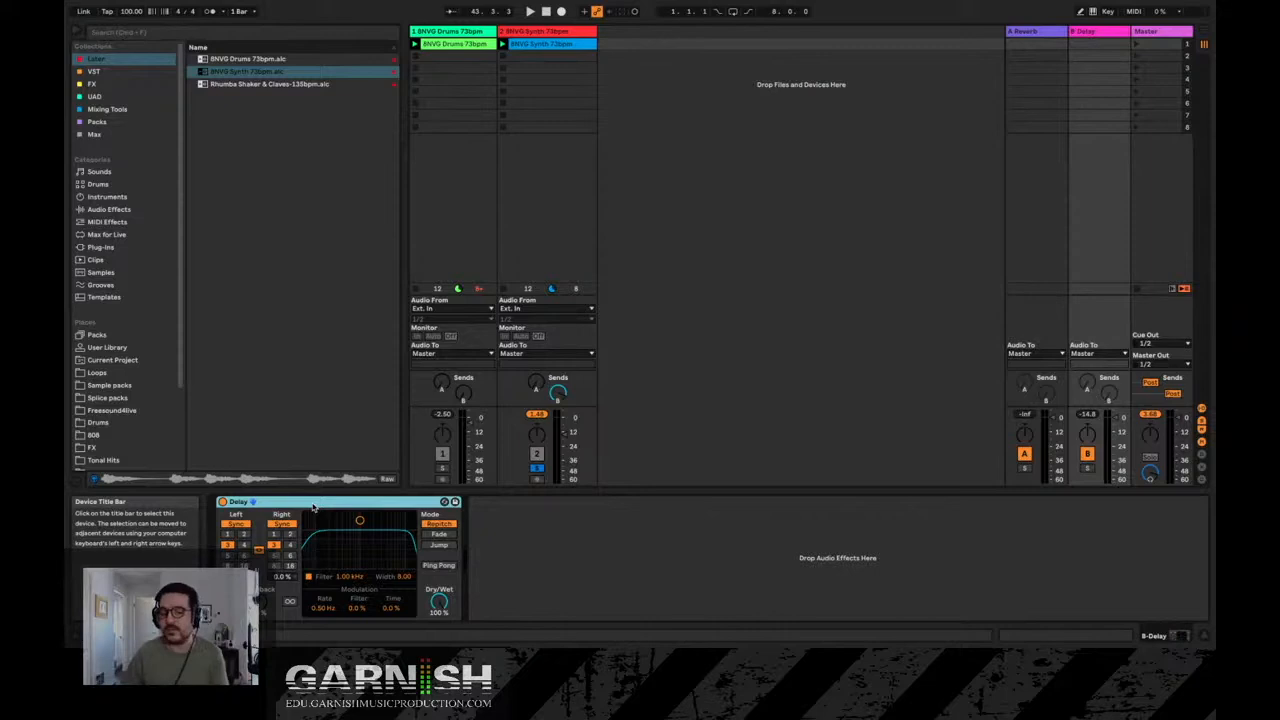
pyautogui.click(537, 468)
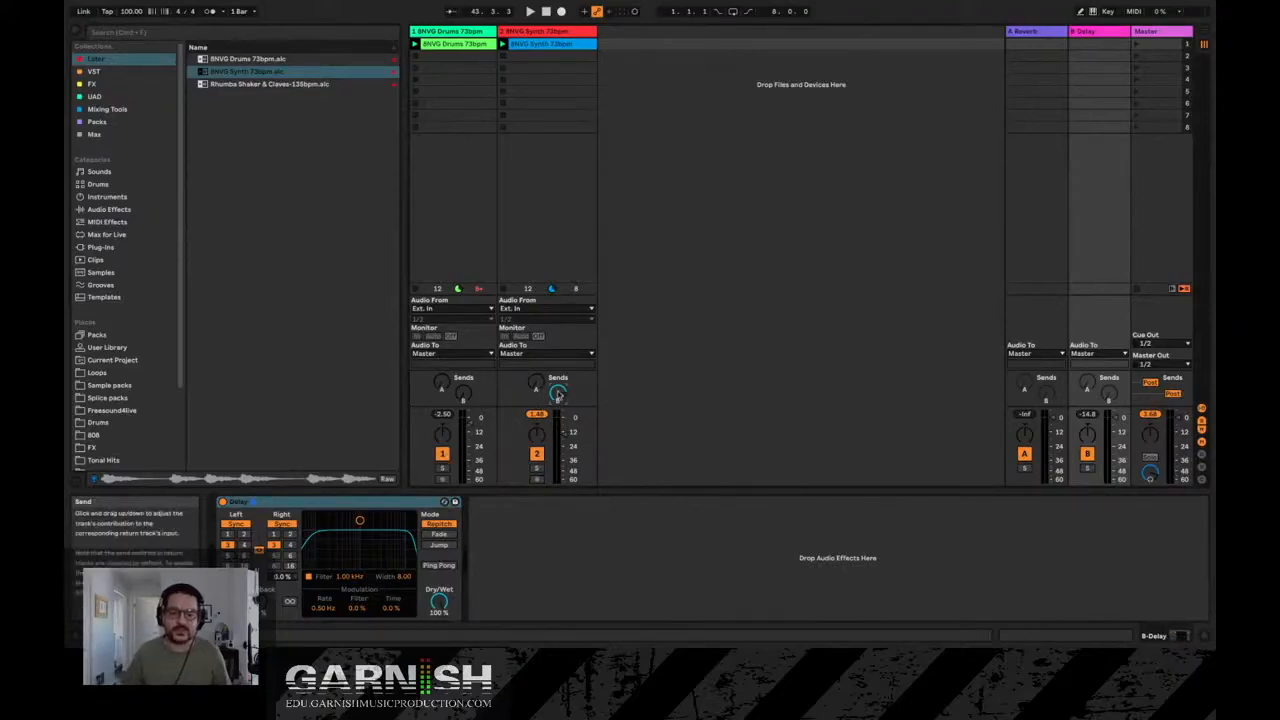
# Step: Raise the drums track's Reverb send during playback and check the result by briefly soloing the track
pyautogui.press('space')
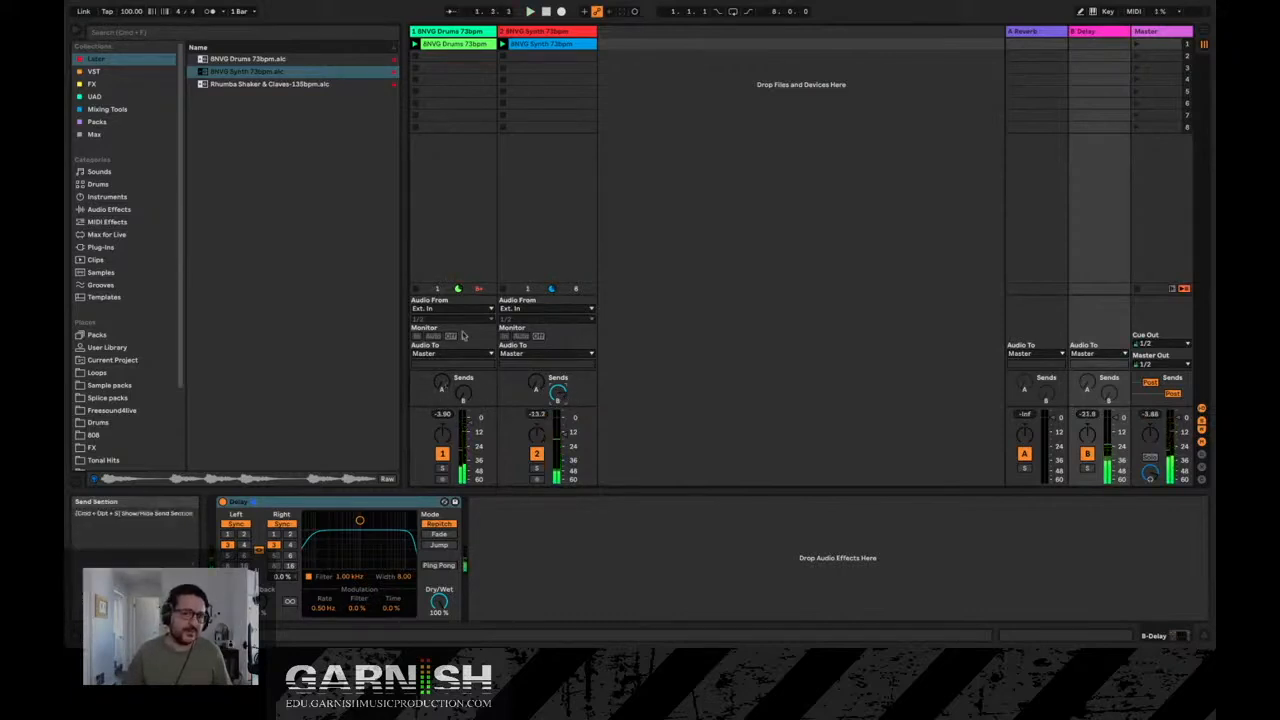
pyautogui.moveTo(441, 386); pyautogui.dragTo(441, 362)
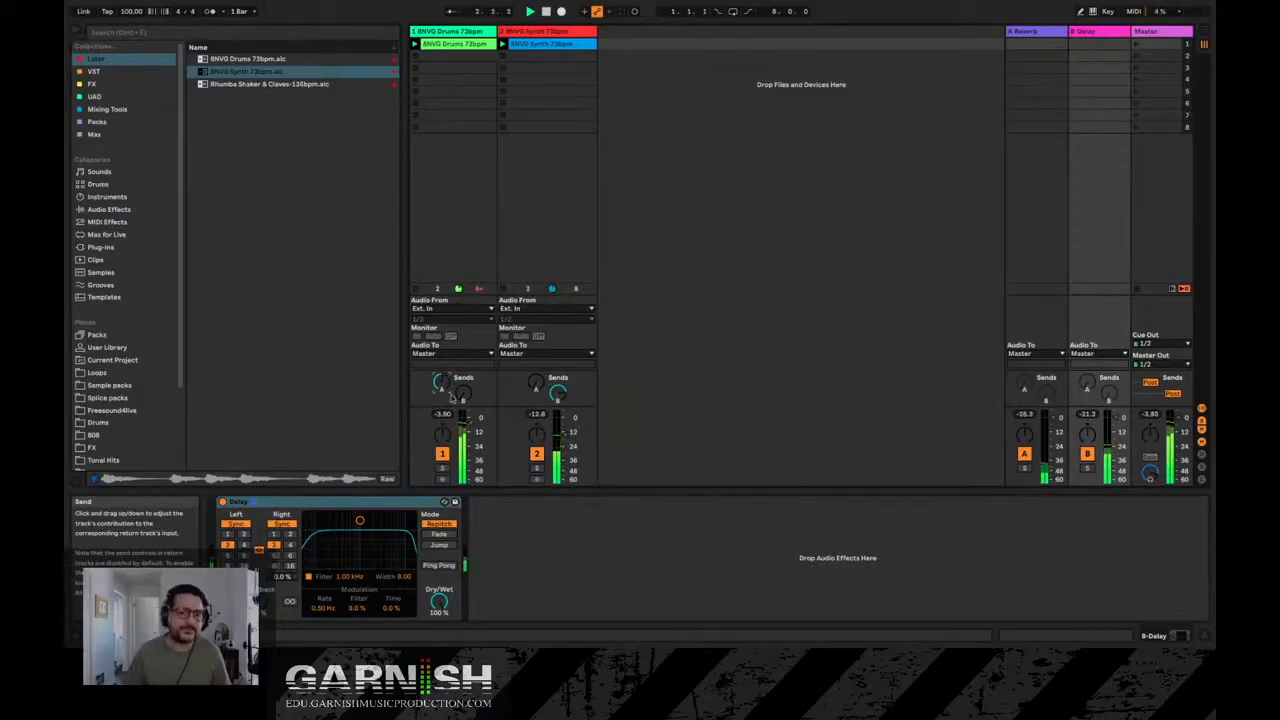
pyautogui.click(444, 468)
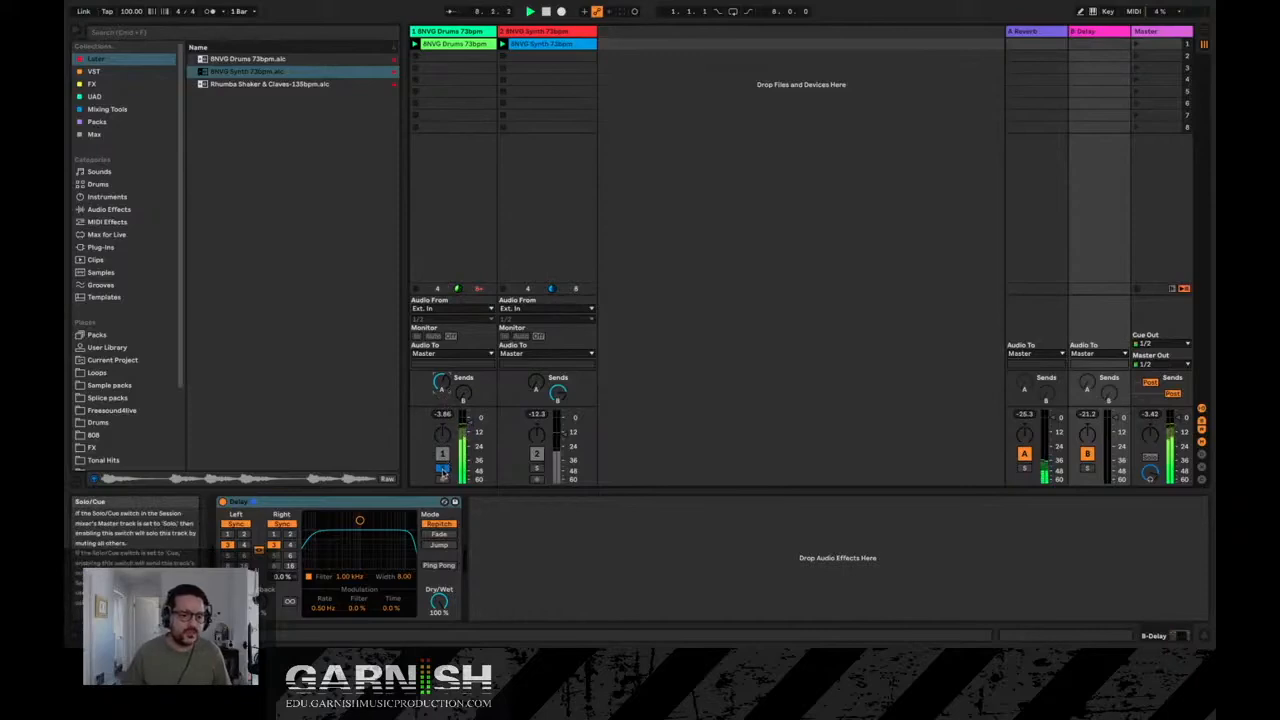
pyautogui.click(443, 469)
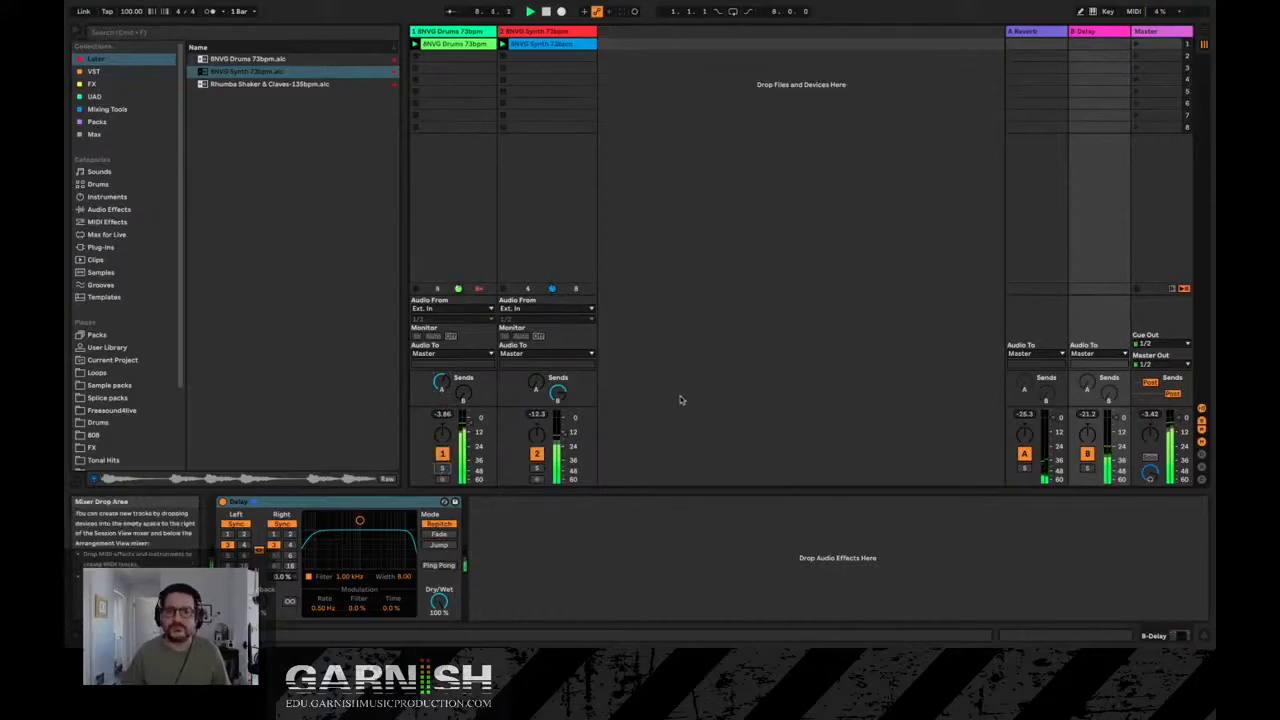
# Step: Restart playback of both clips and stop all clips at once from the Master track
pyautogui.click(556, 72)
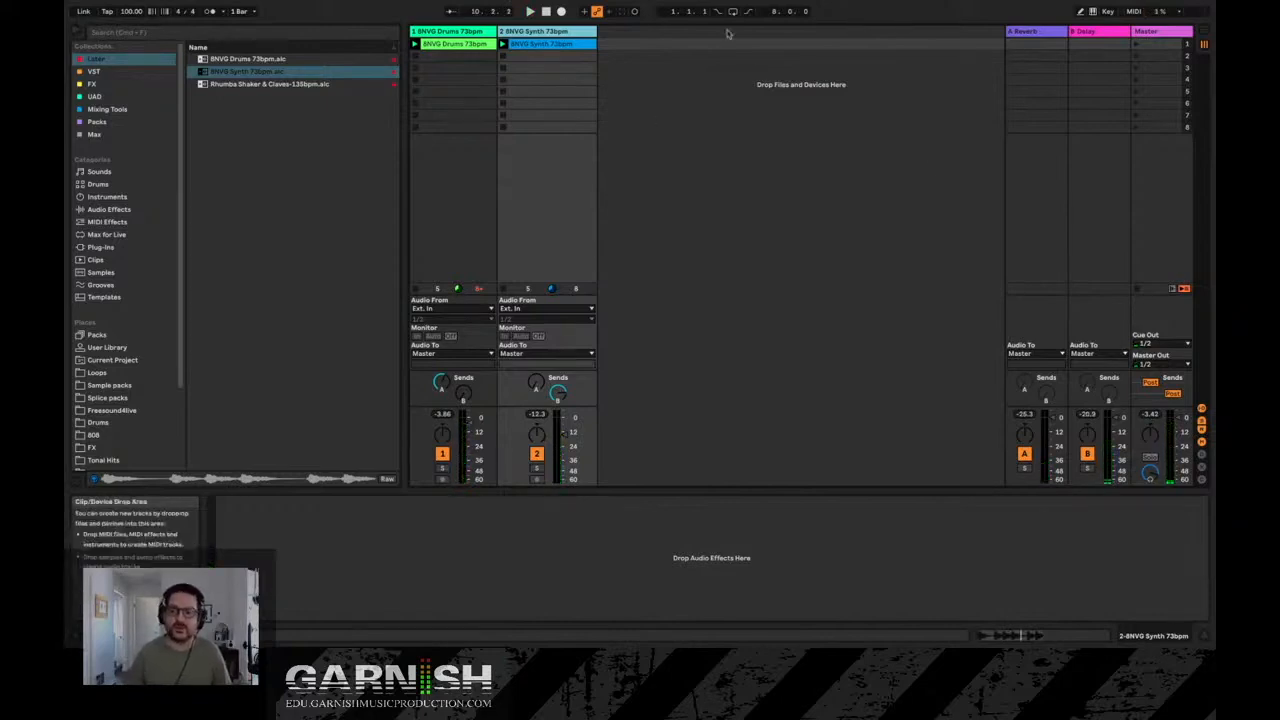
pyautogui.click(530, 11)
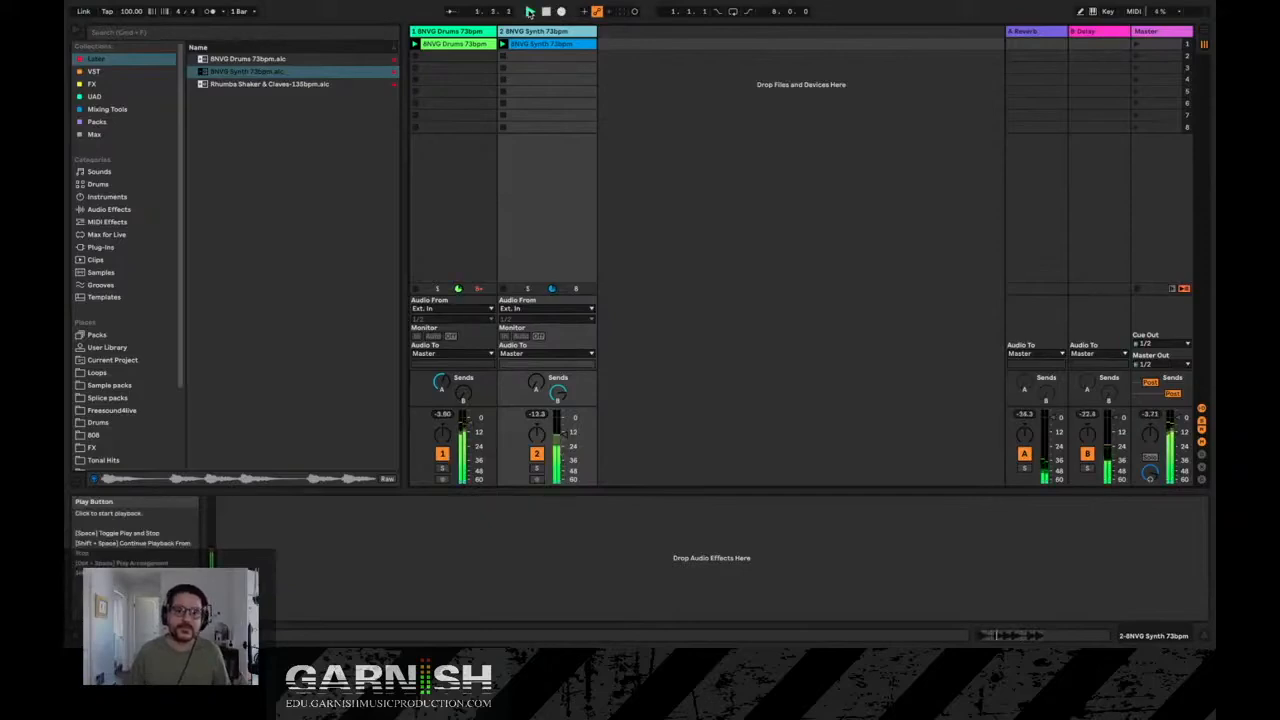
pyautogui.click(1140, 291)
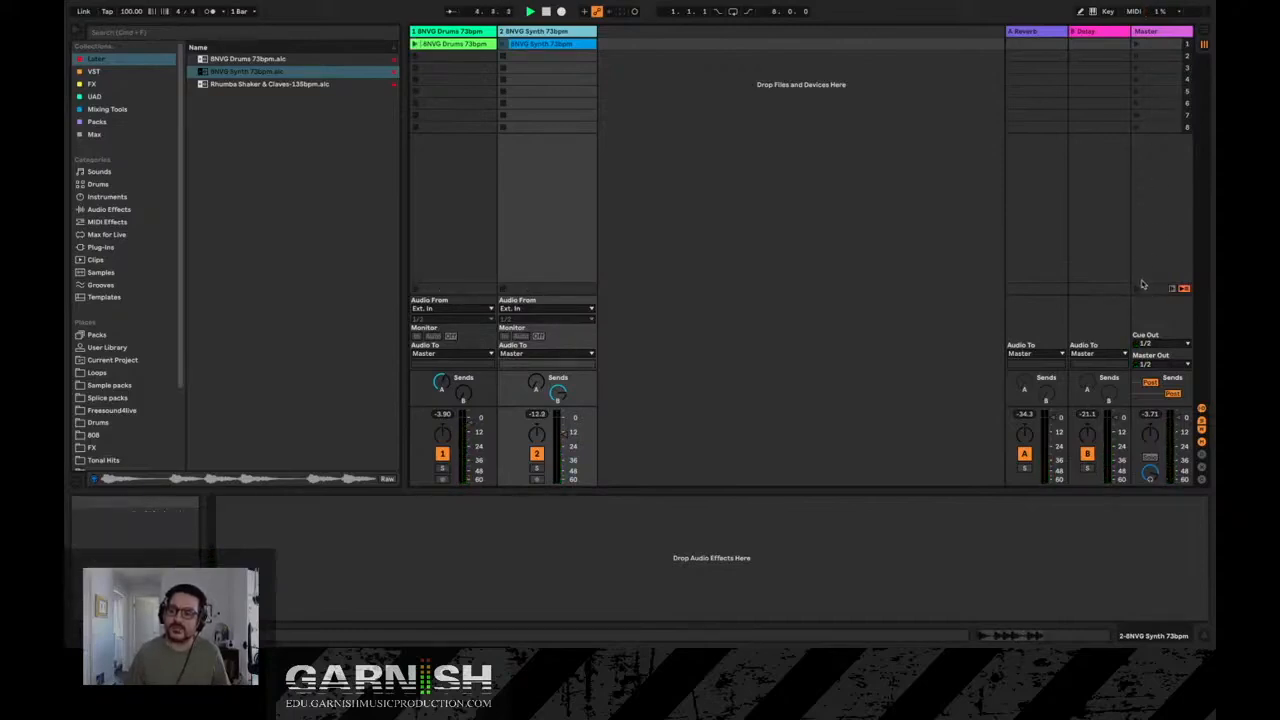
# Step: Select the drums clip and move the selection to the neighbouring synth clip
pyautogui.click(452, 47)
pyautogui.press('Right')
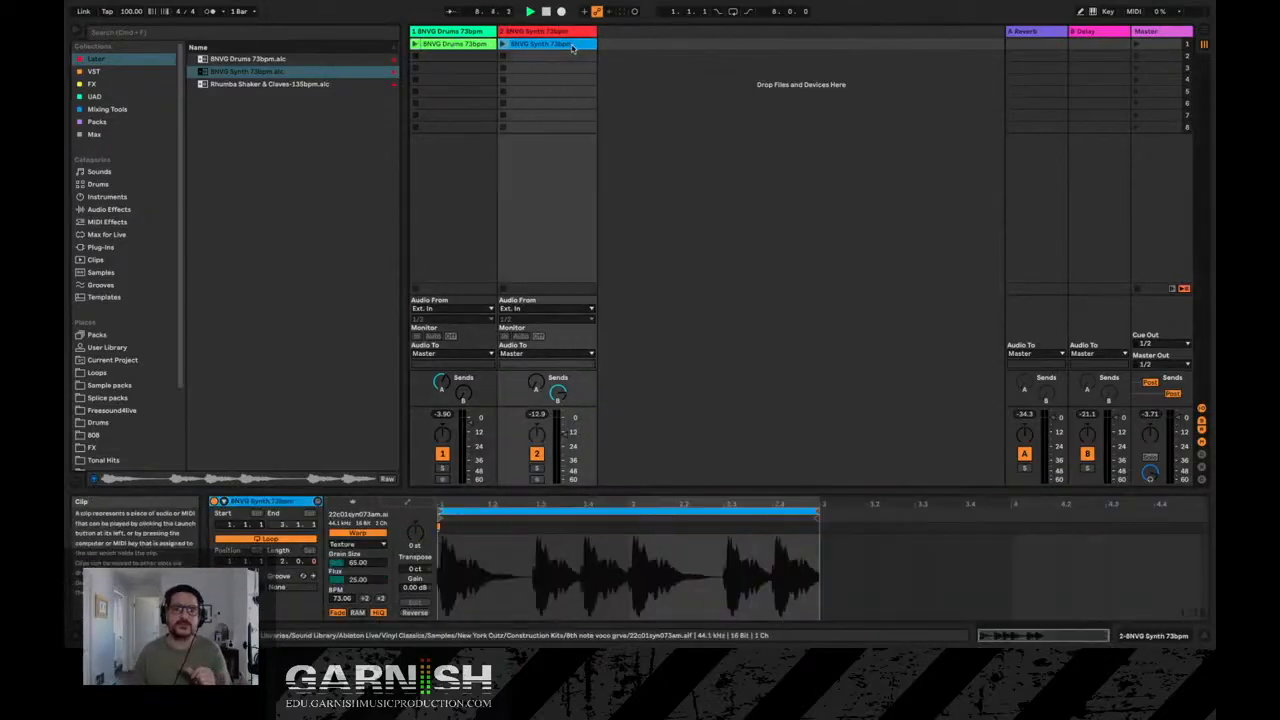
# Step: Compare the drums and synth clips' properties and waveforms by alternately selecting them, finishing on the drums clip
pyautogui.click(445, 47)
pyautogui.click(530, 45)
pyautogui.click(478, 47)
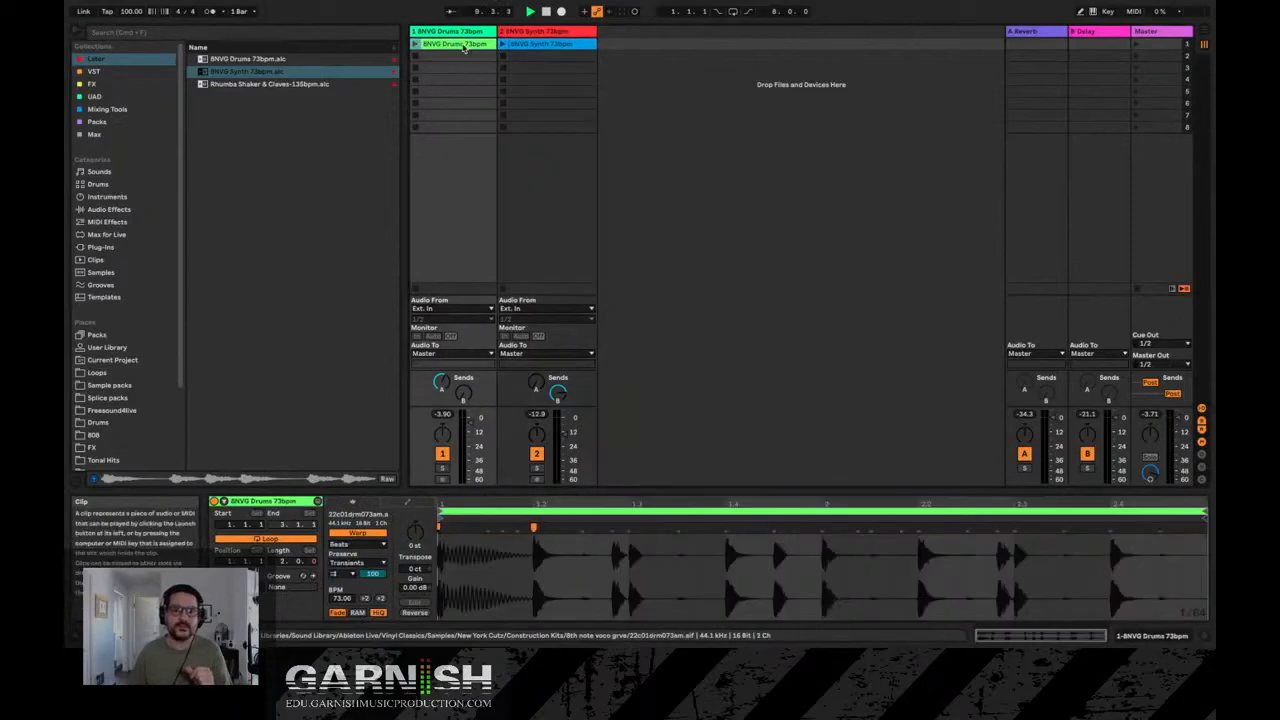
pyautogui.click(555, 47)
pyautogui.click(456, 48)
pyautogui.click(560, 47)
pyautogui.click(436, 46)
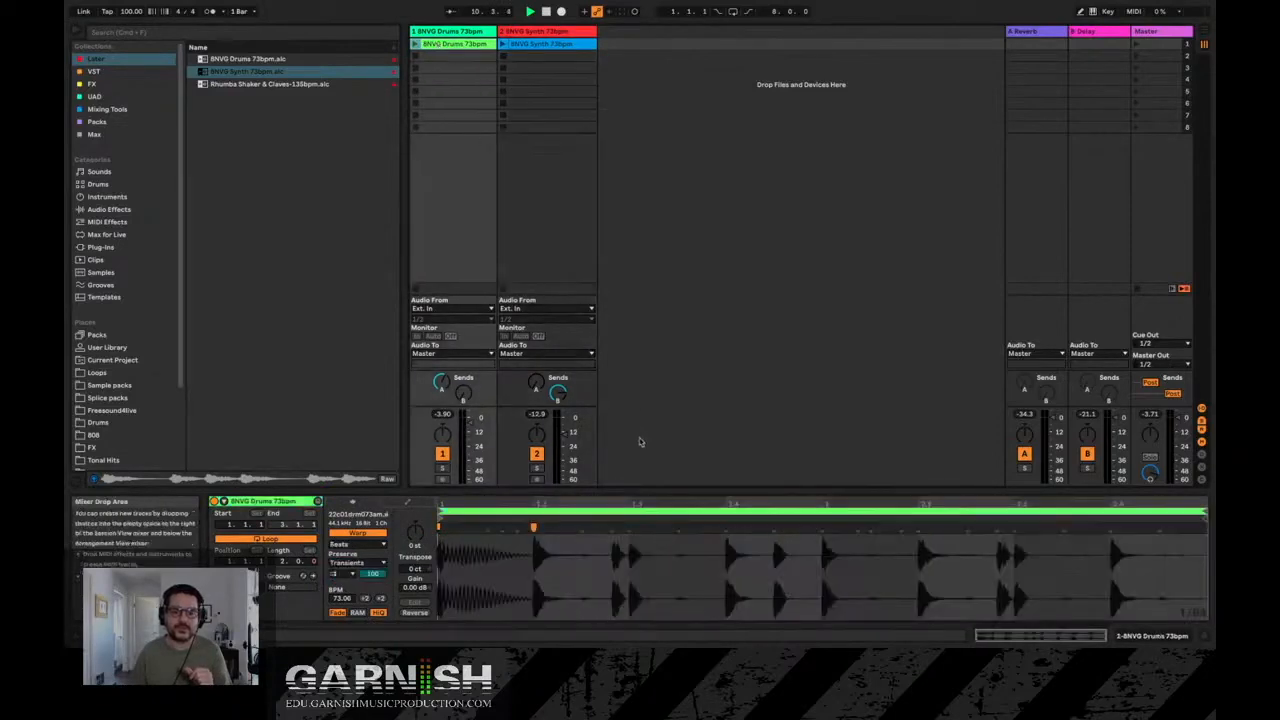
# Step: Make the Clip View slightly taller and alternate between the drums and synth clips to examine their sample displays, finishing on the synth clip
pyautogui.moveTo(668, 494); pyautogui.dragTo(671, 463)
pyautogui.click(530, 45)
pyautogui.click(438, 47)
pyautogui.click(554, 46)
pyautogui.click(442, 46)
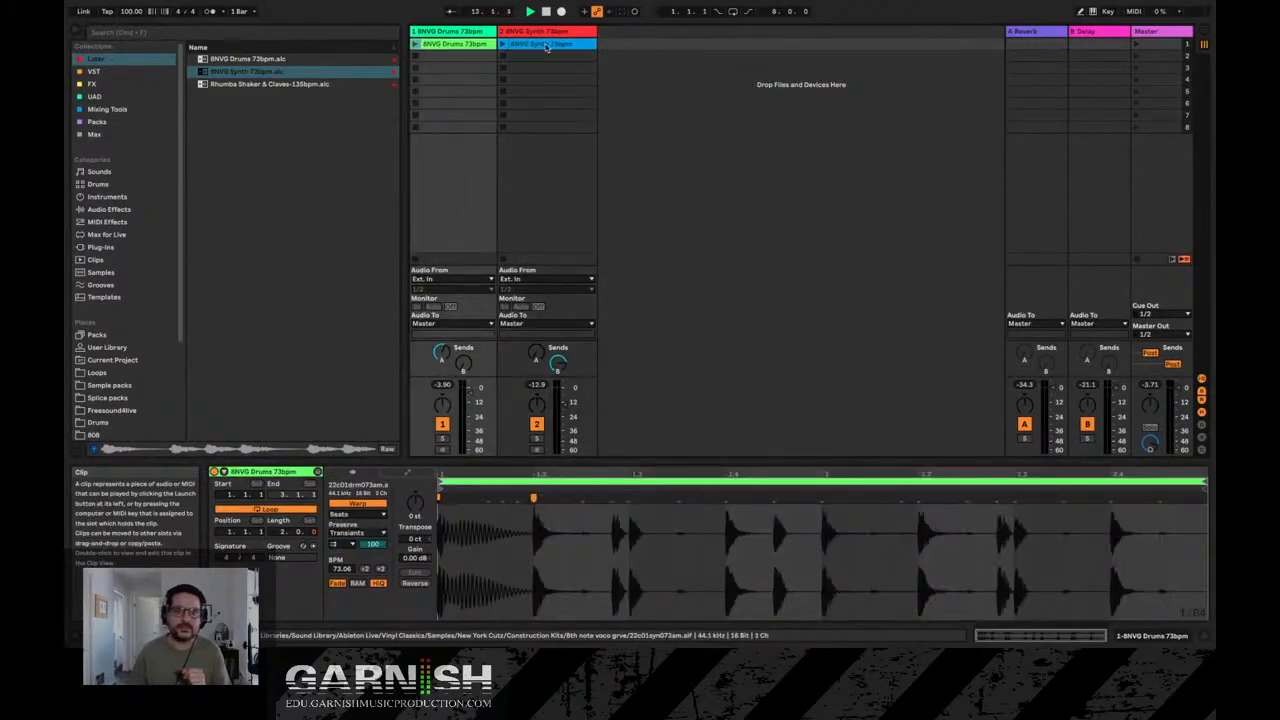
pyautogui.click(546, 47)
pyautogui.click(448, 46)
pyautogui.click(566, 46)
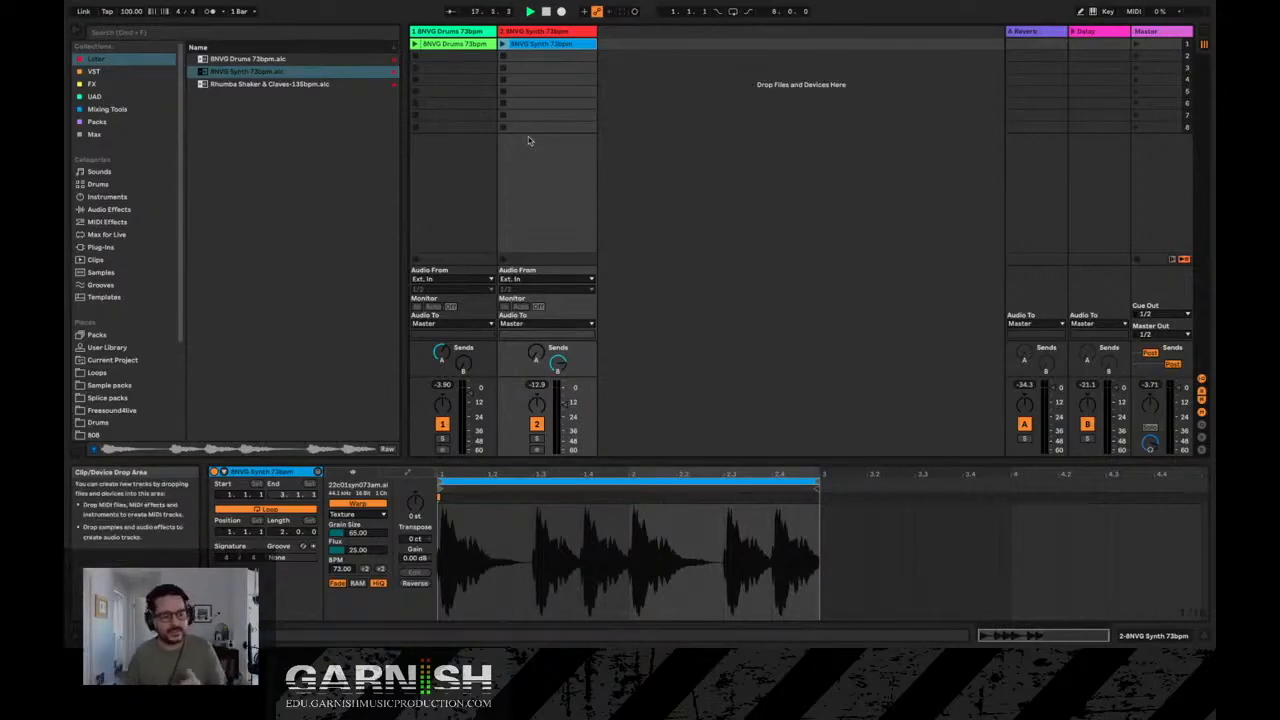
# Step: Load the Rhumba Shaker & Claves-135bpm.alc clip into the first slot of a new track beside the synth track
pyautogui.click(299, 86)
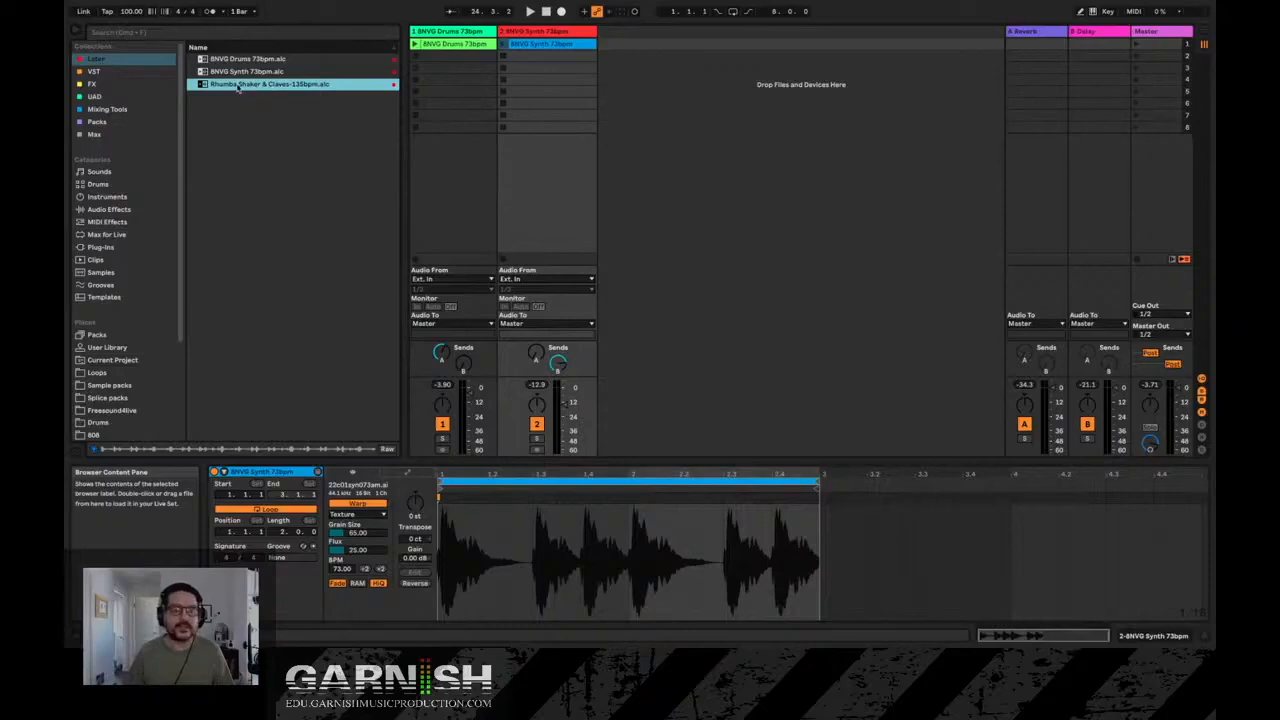
pyautogui.moveTo(238, 88); pyautogui.dragTo(645, 53)
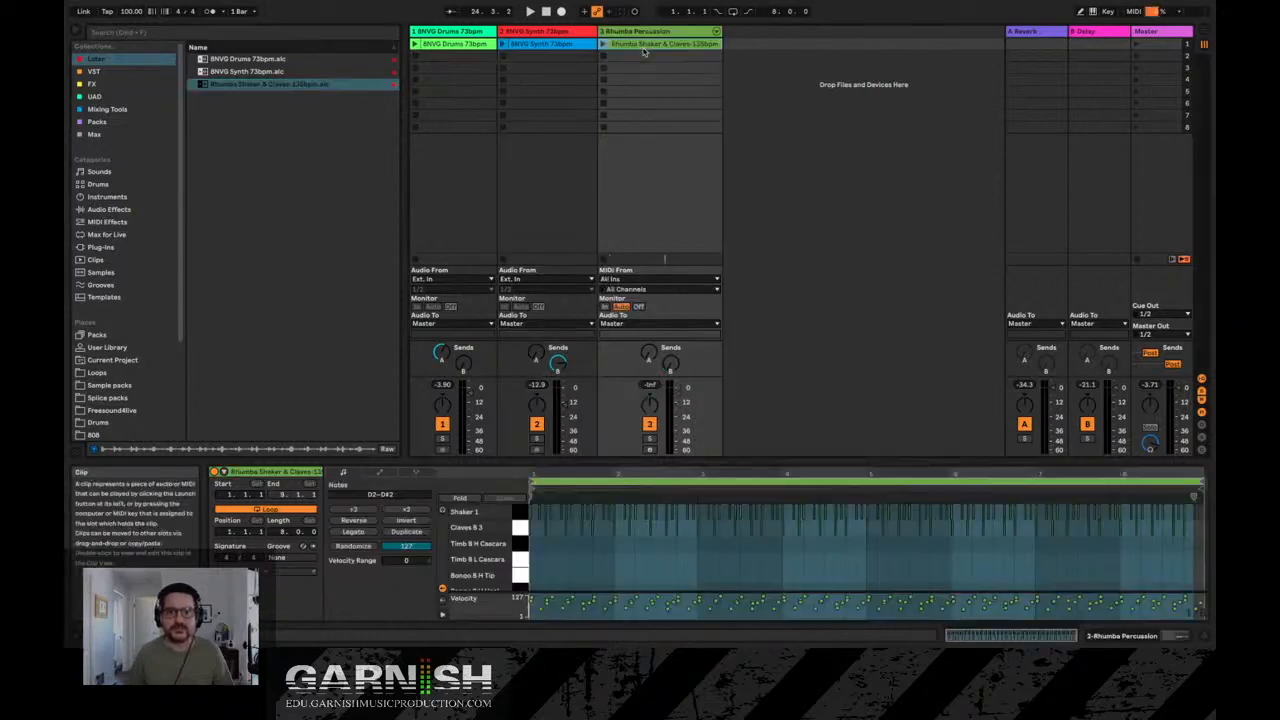